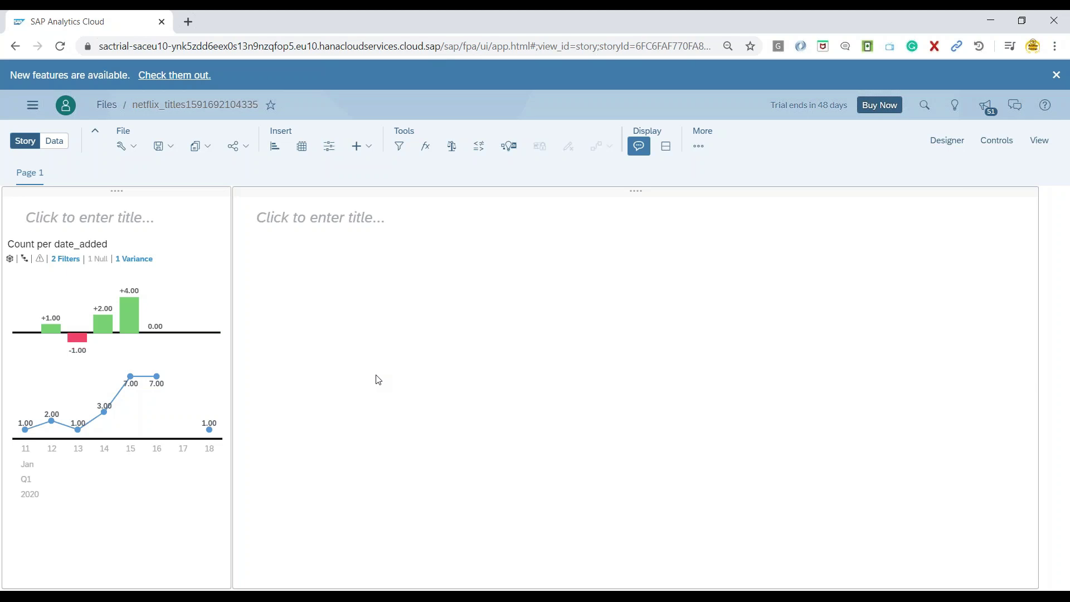
Step: Insert a new chart, move it beside the first chart and enlarge it
click(276, 149)
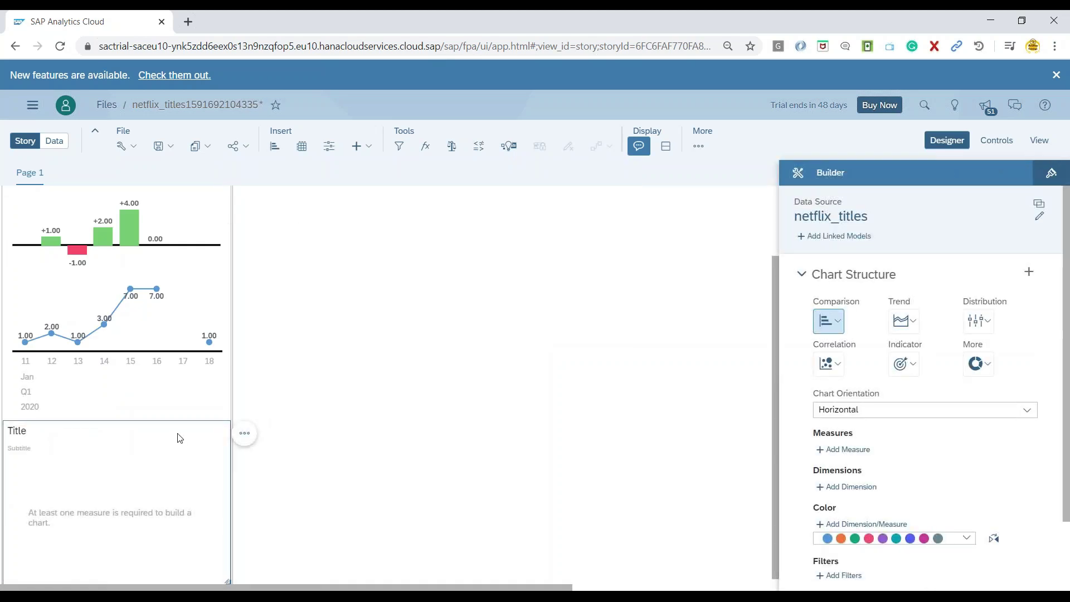
drag(199, 411, 393, 241)
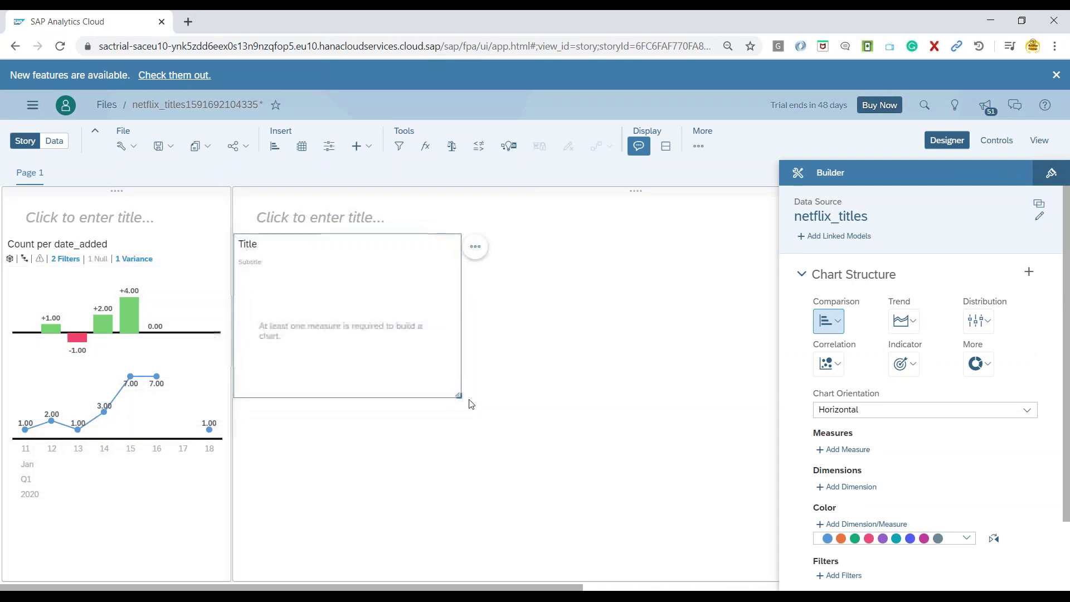
drag(460, 396, 662, 503)
Step: Make the chart vertical and plot the Count measure by the country dimension
click(1027, 409)
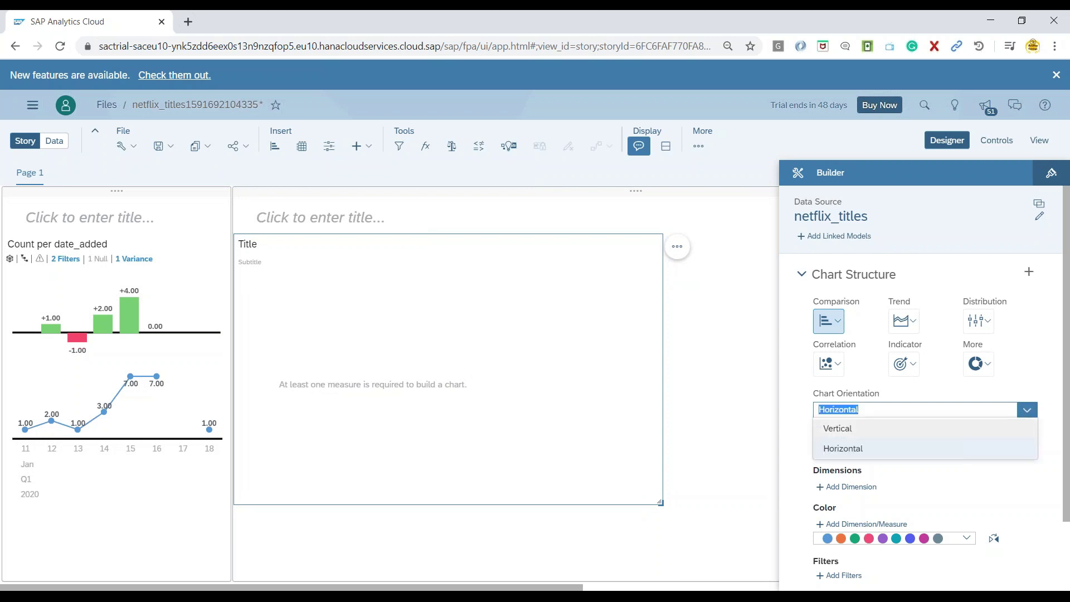
click(935, 433)
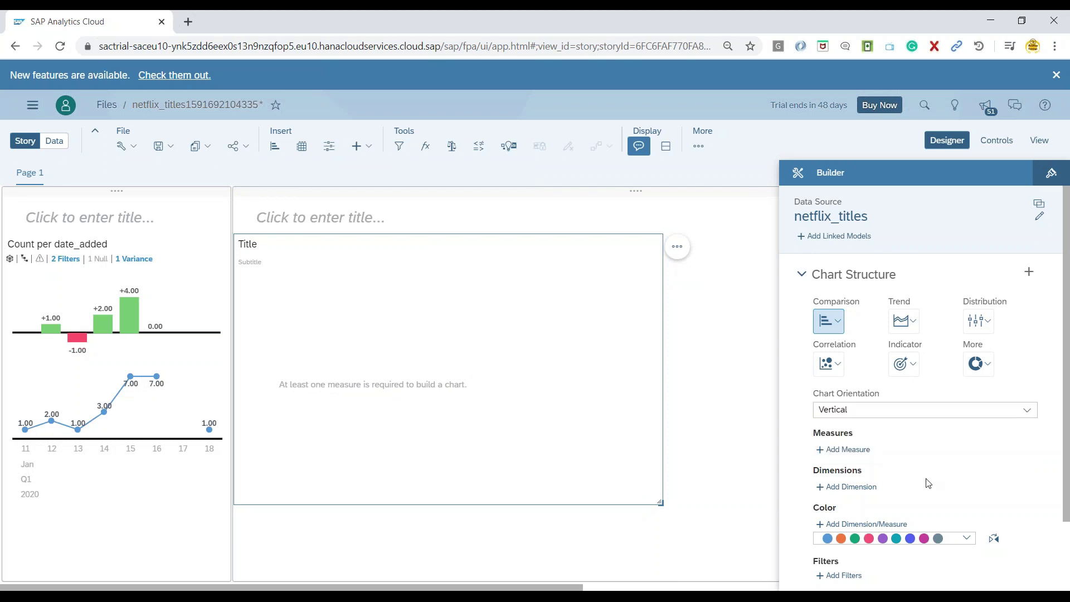
click(861, 453)
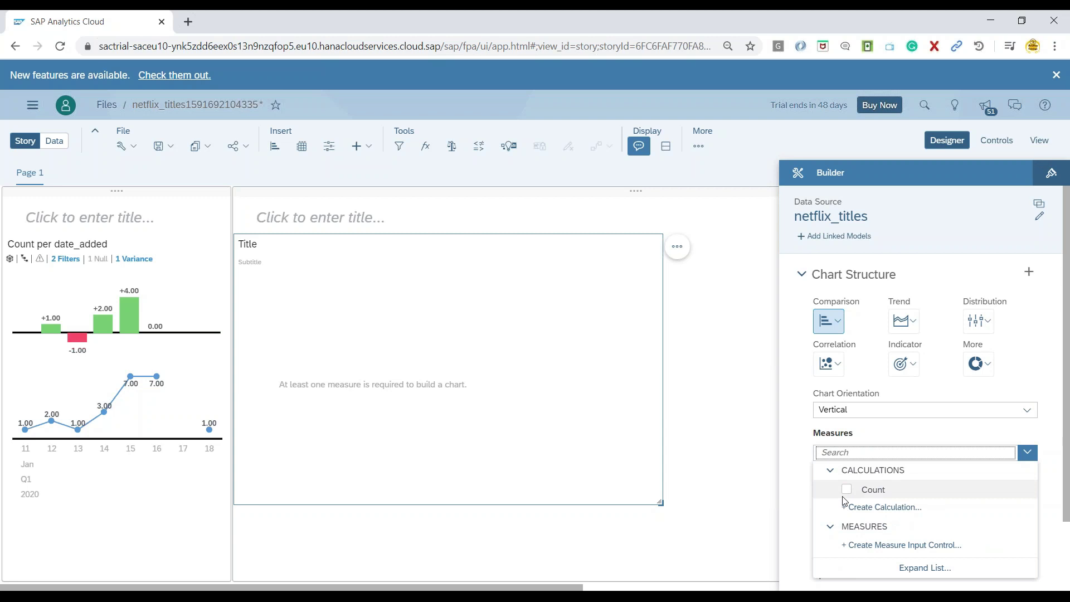
click(845, 493)
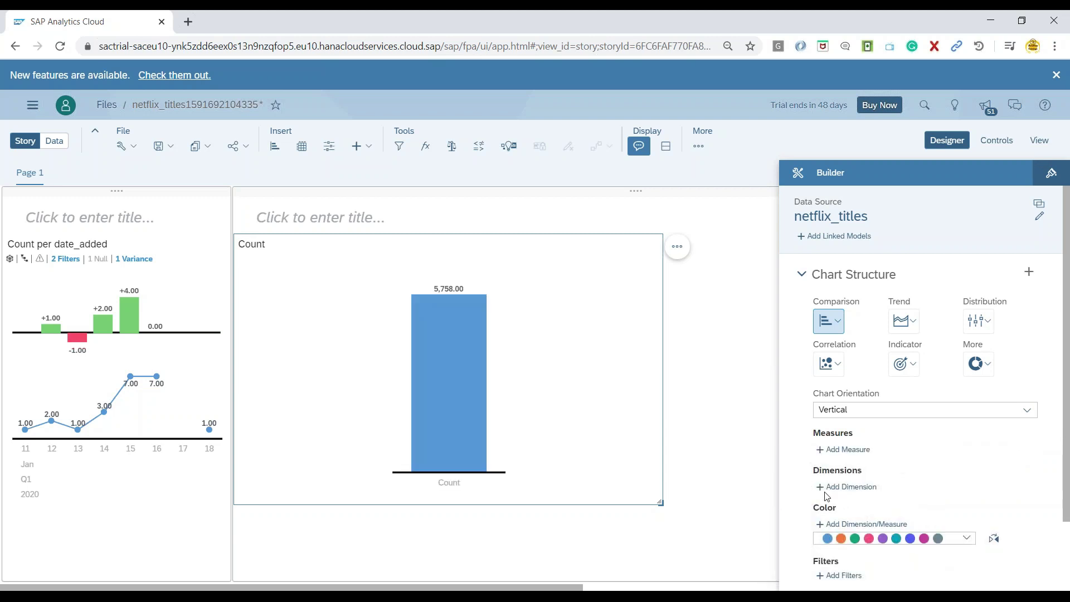
click(858, 507)
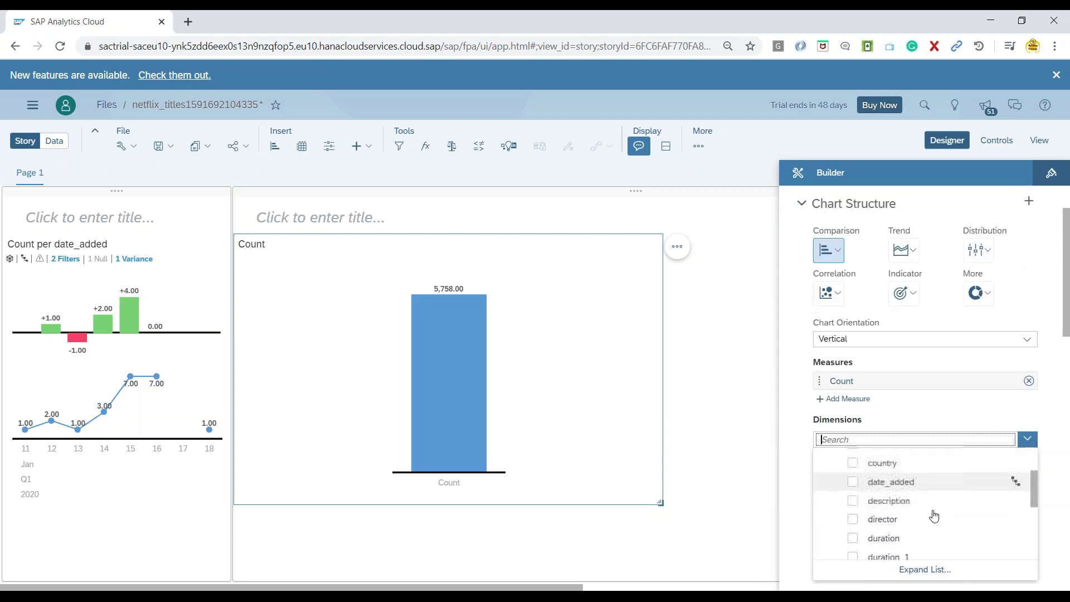
scroll(928, 516, down, 3)
scroll(858, 524, down, 1)
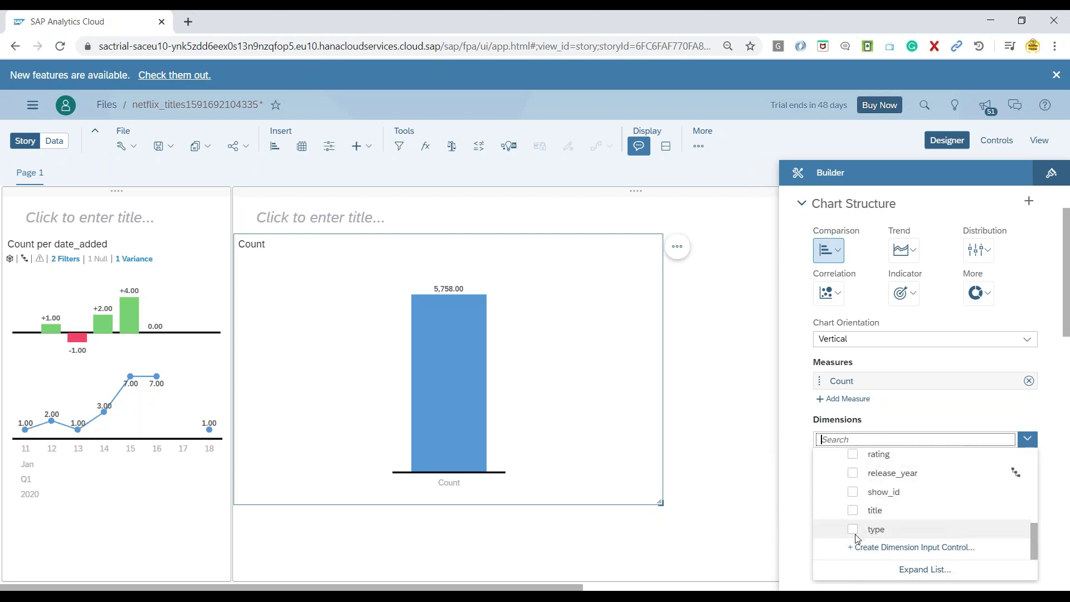
scroll(858, 532, up, 5)
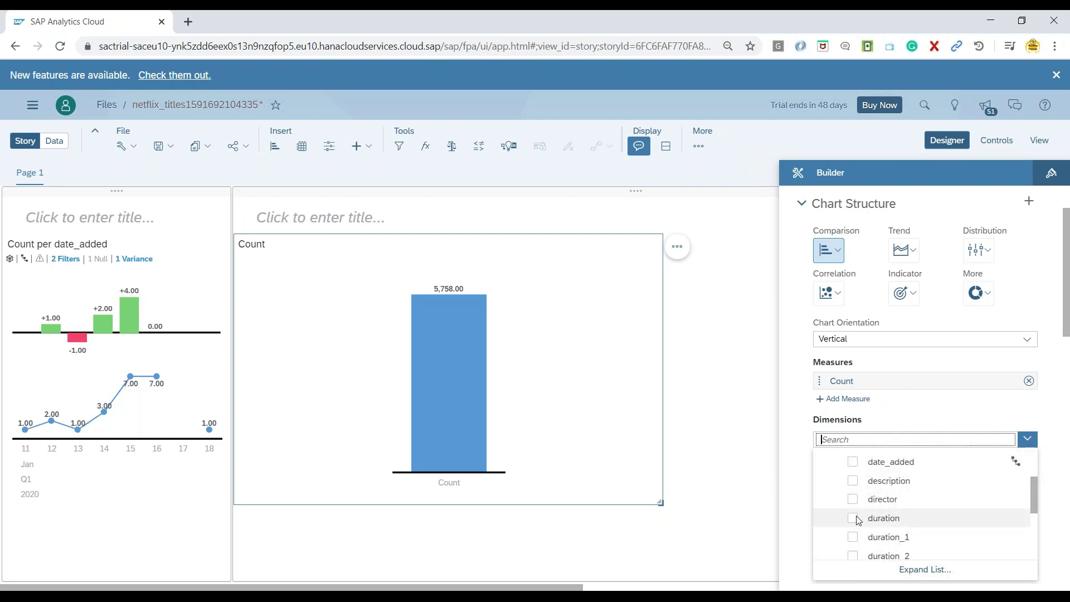
scroll(857, 517, up, 3)
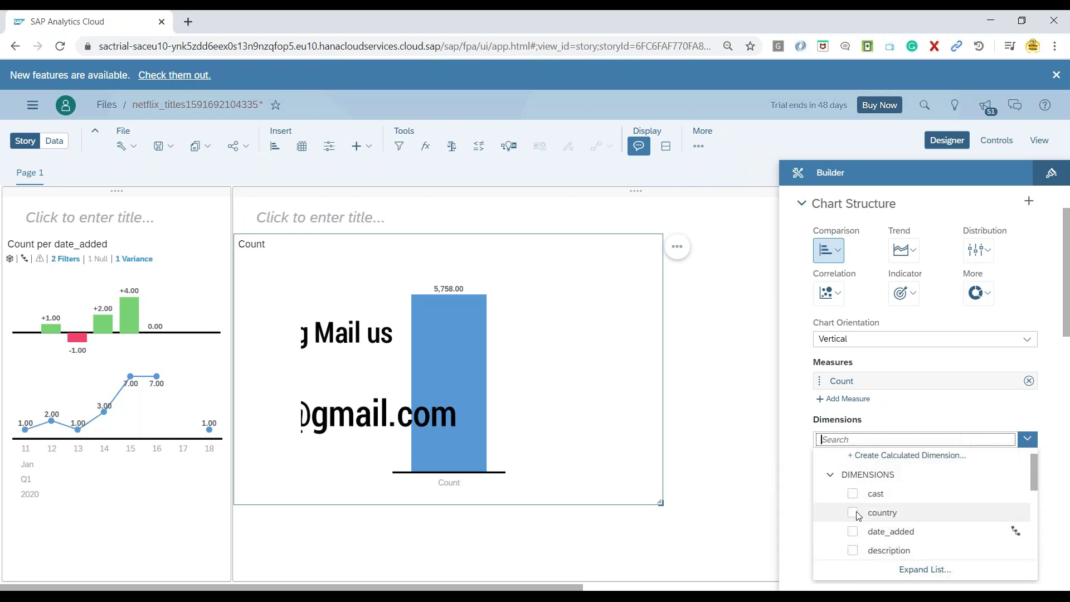
click(852, 512)
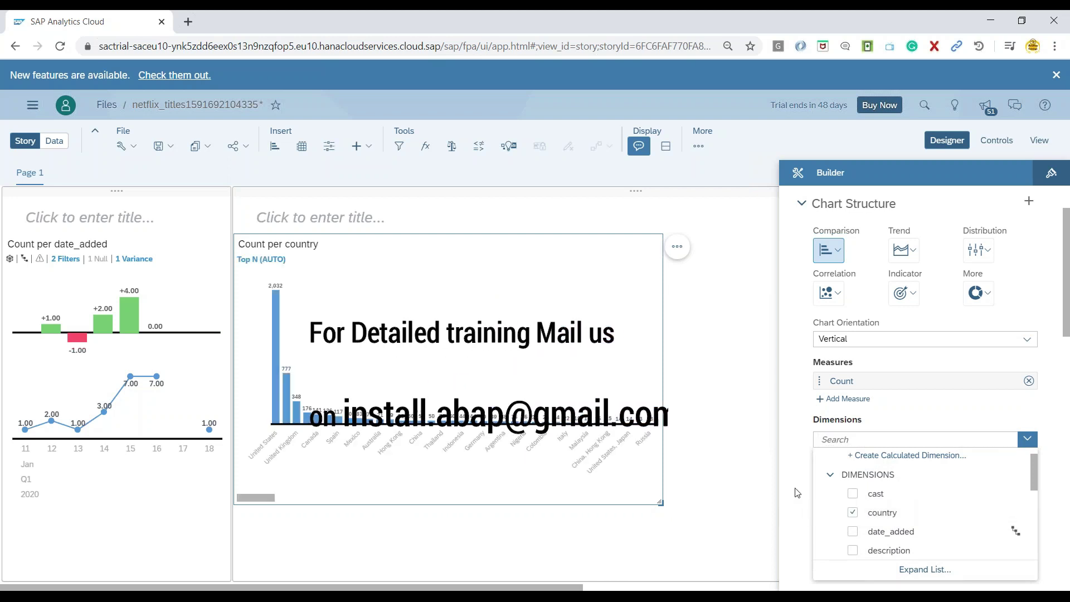
Step: Change the chart's Top N value from 5 to 4, keeping United States, India, United Kingdom and Japan
click(797, 492)
click(257, 262)
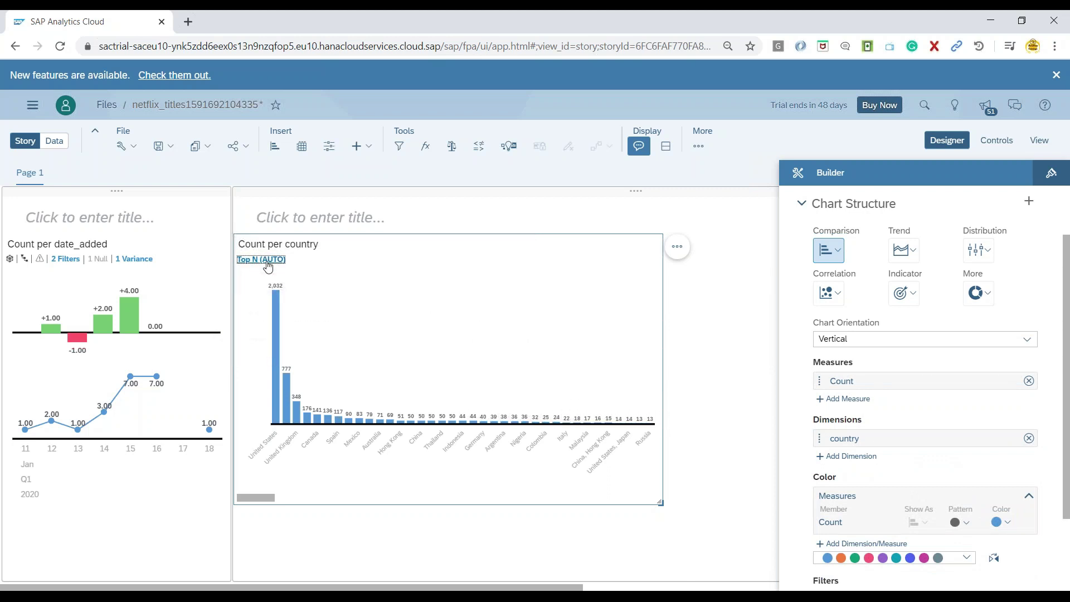
click(256, 261)
click(312, 309)
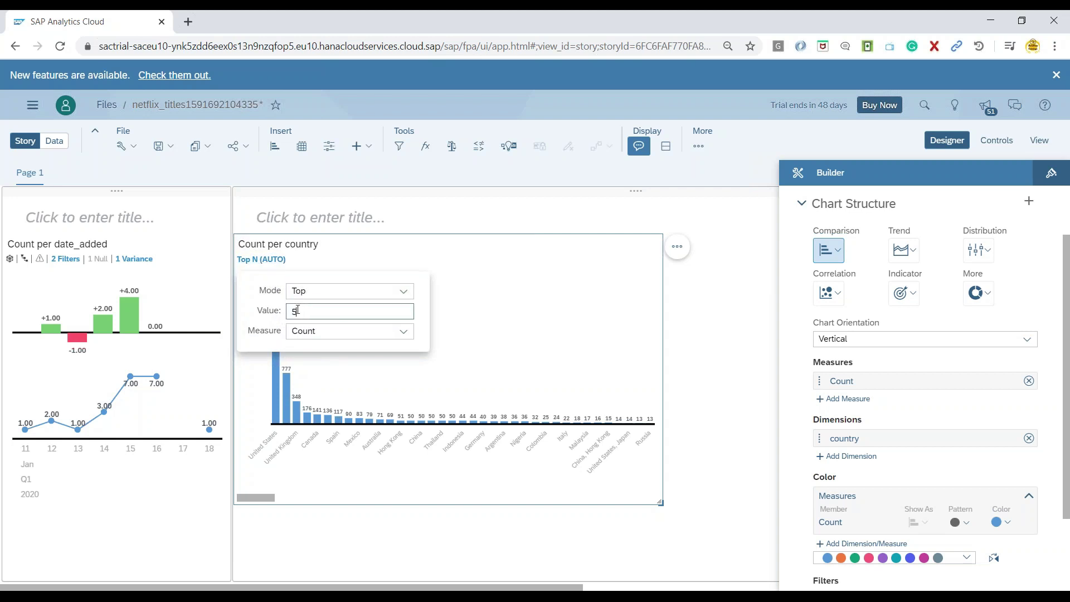
double_click(297, 310)
text(4)
click(479, 266)
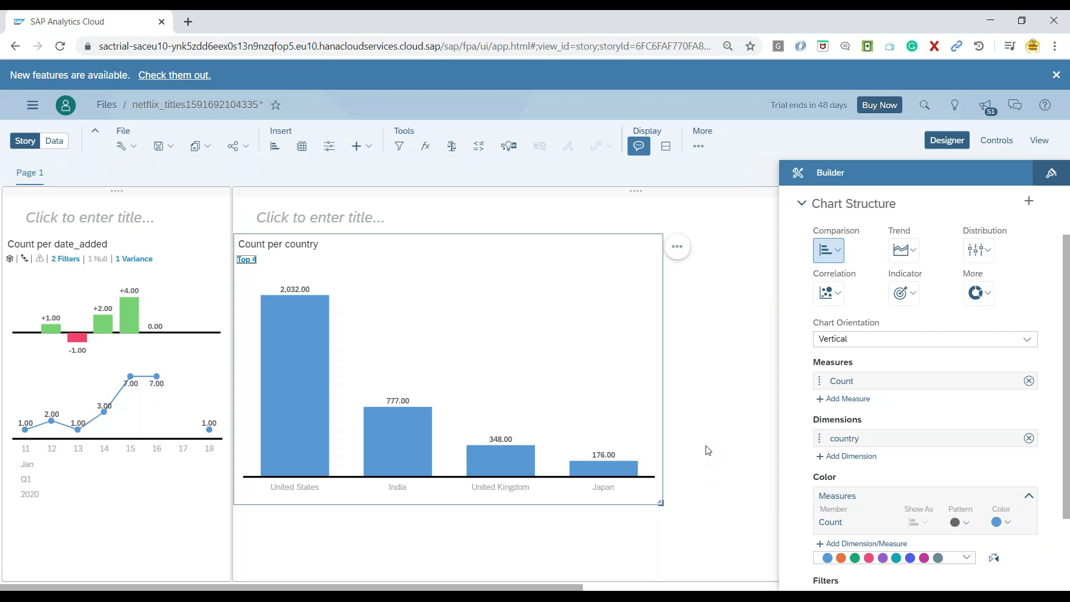
Step: Add a fixed reference line at 500 labelled 'good movie business'
click(676, 246)
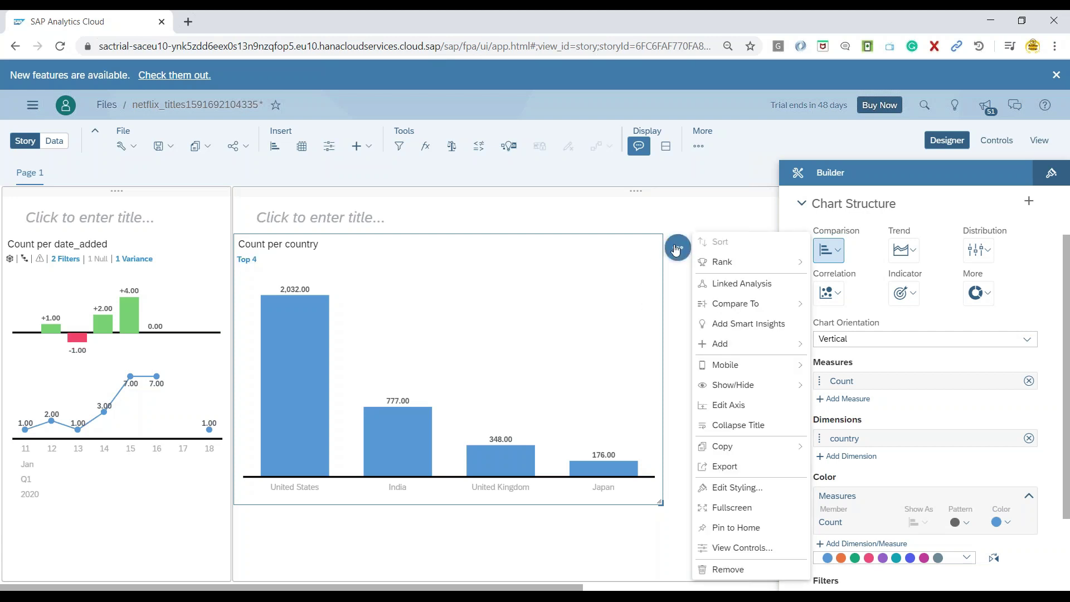
mouse_move(746, 344)
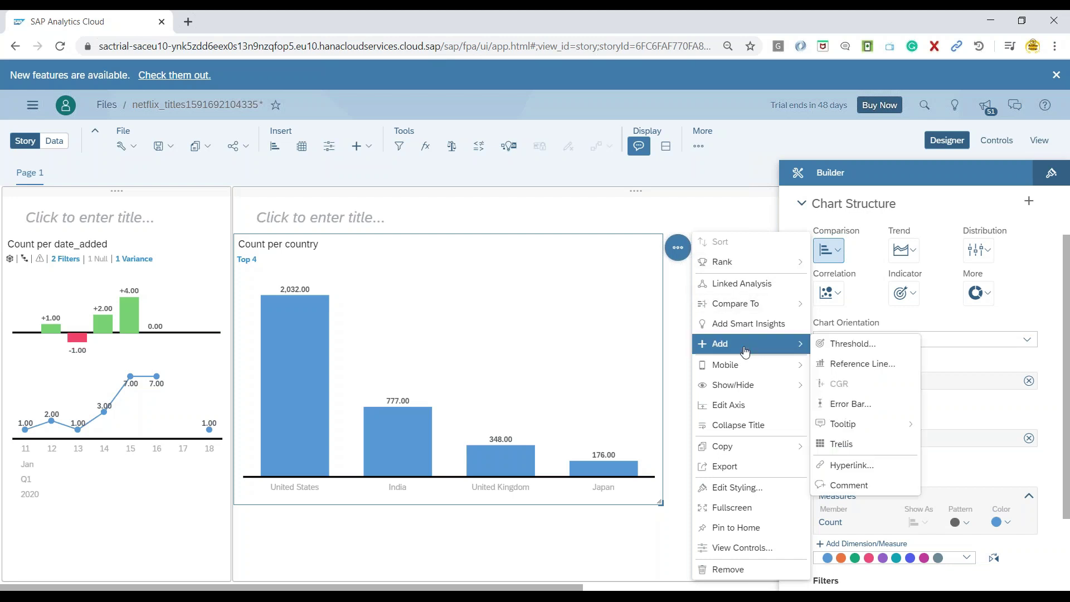
click(828, 369)
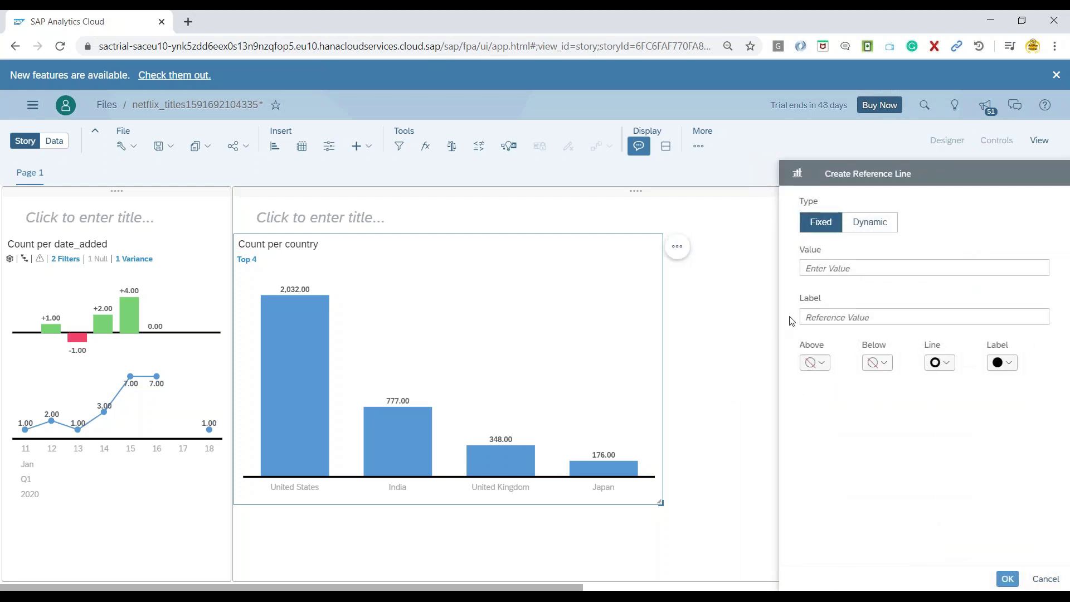
click(838, 271)
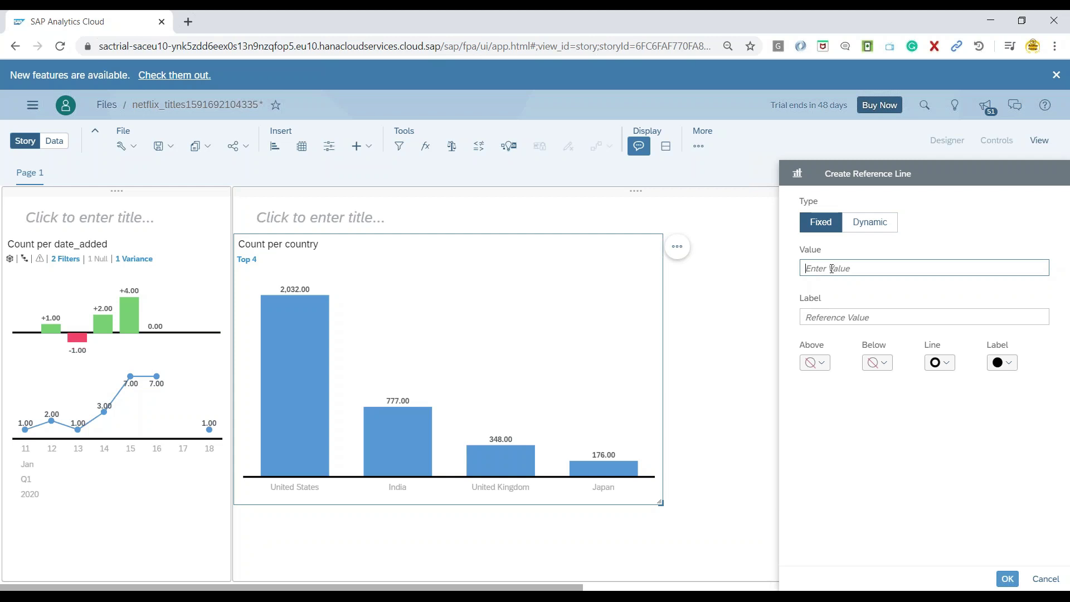
text(500)
click(808, 317)
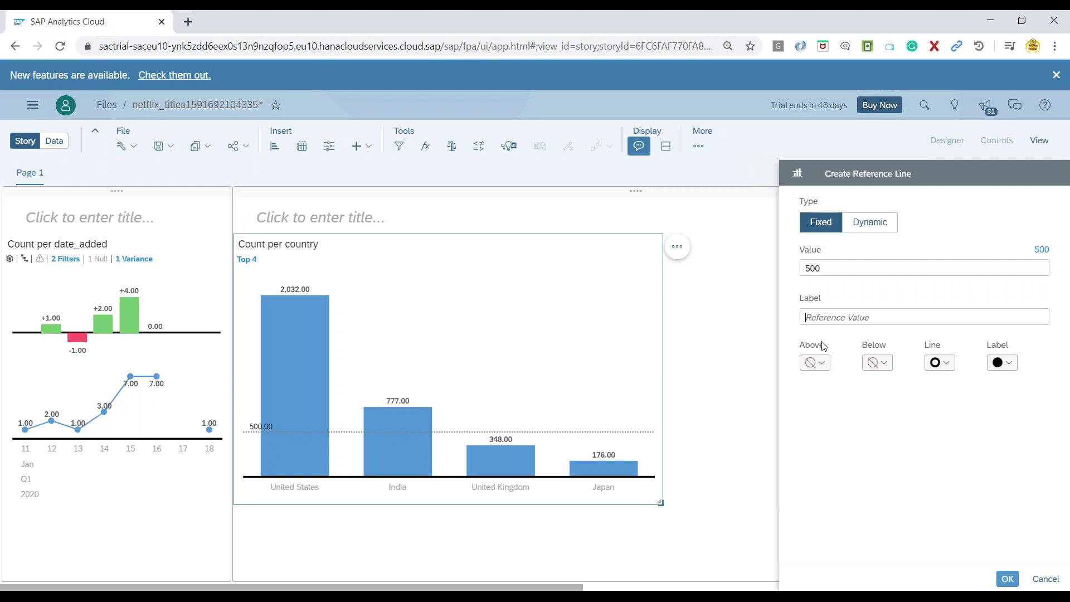
text(good movie business)
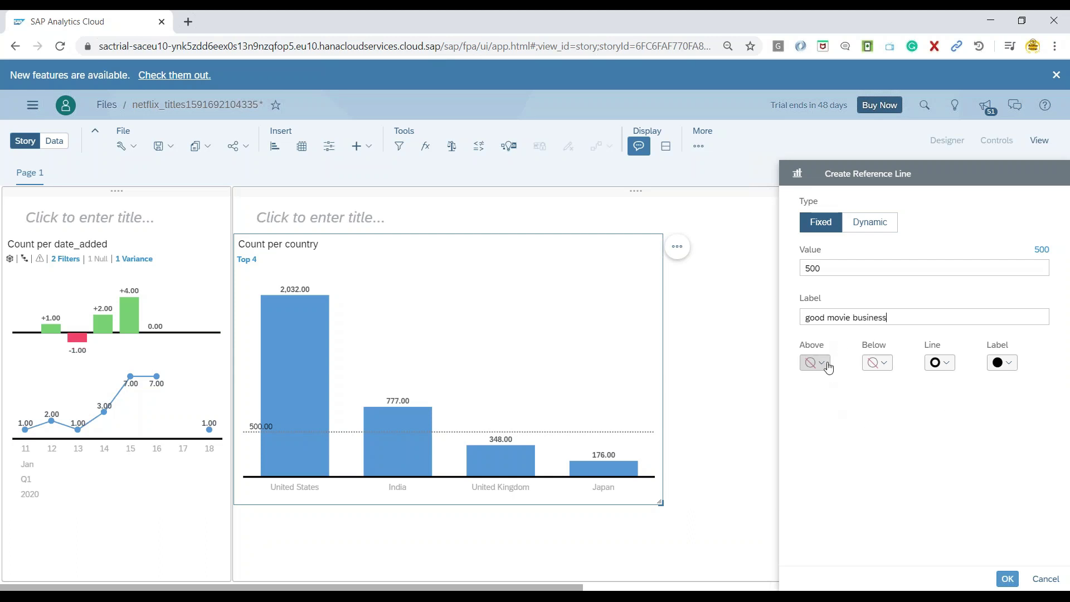
Step: Shade the area above the reference line green and below it orange
click(828, 365)
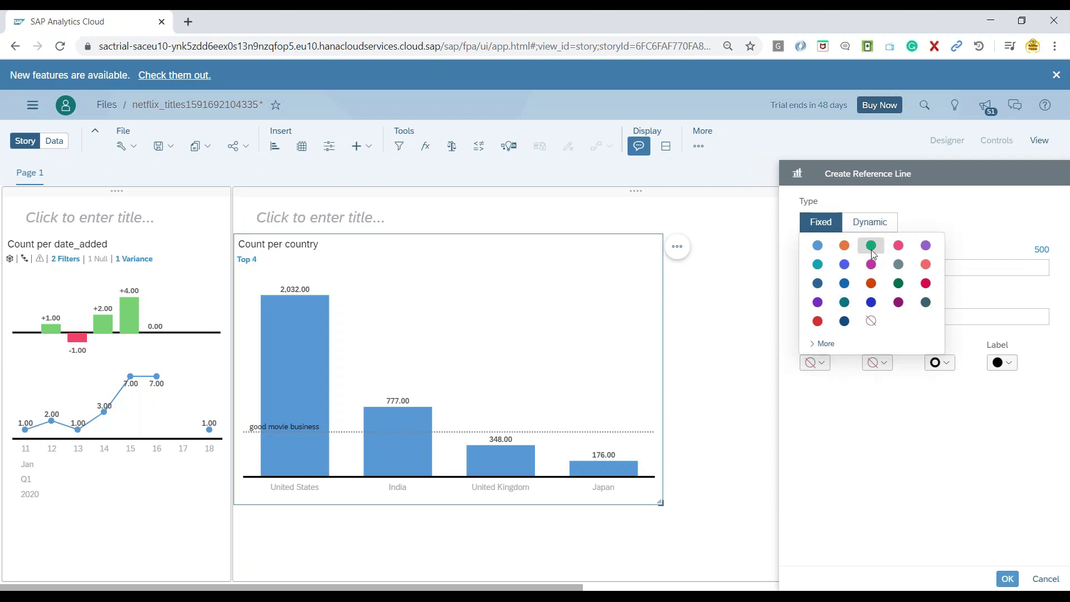
click(871, 246)
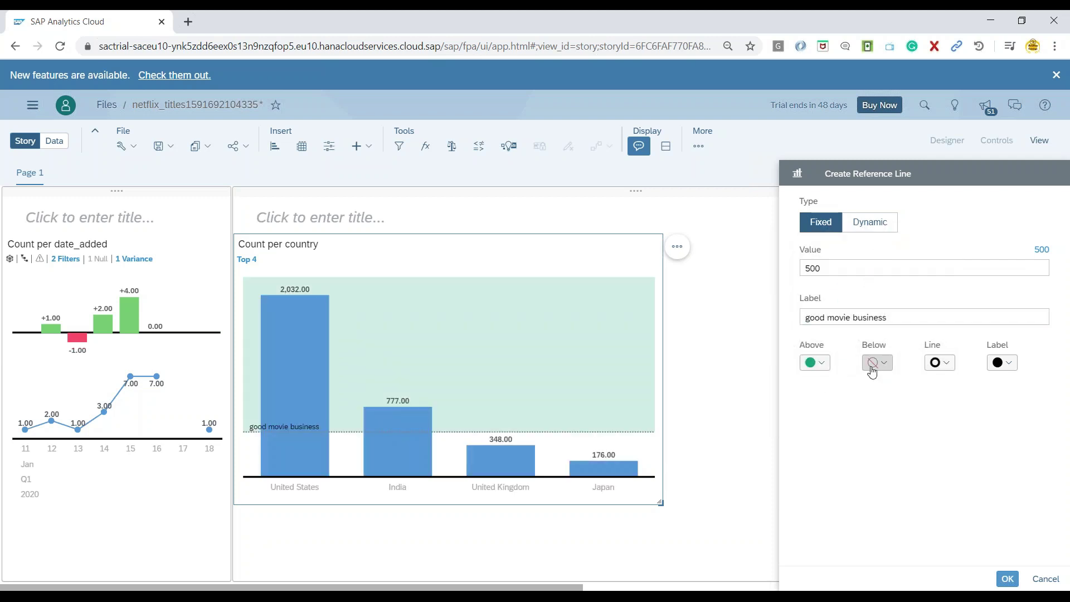
click(878, 365)
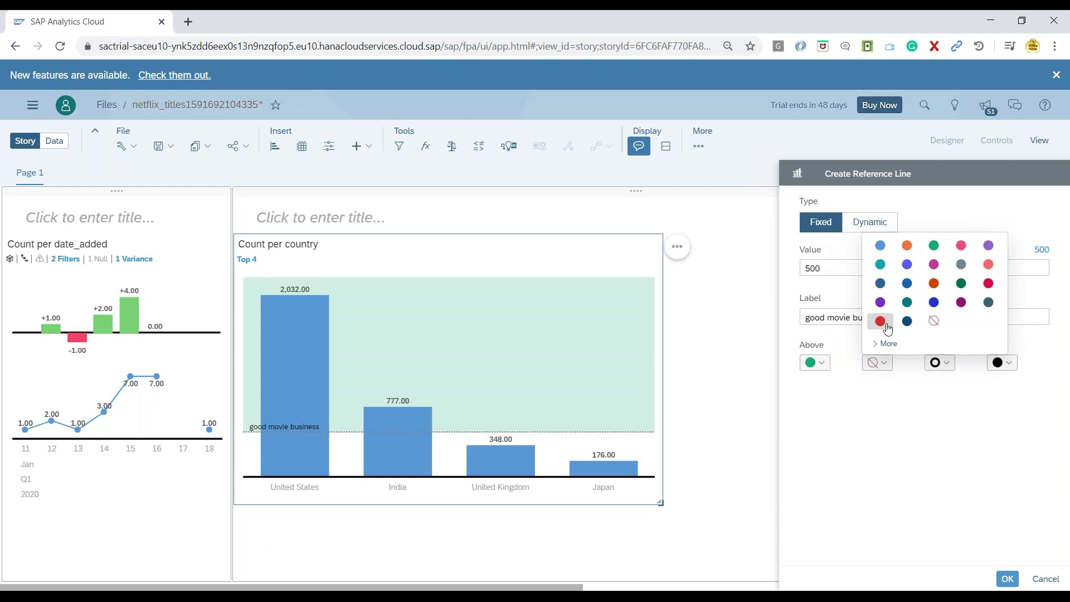
click(934, 283)
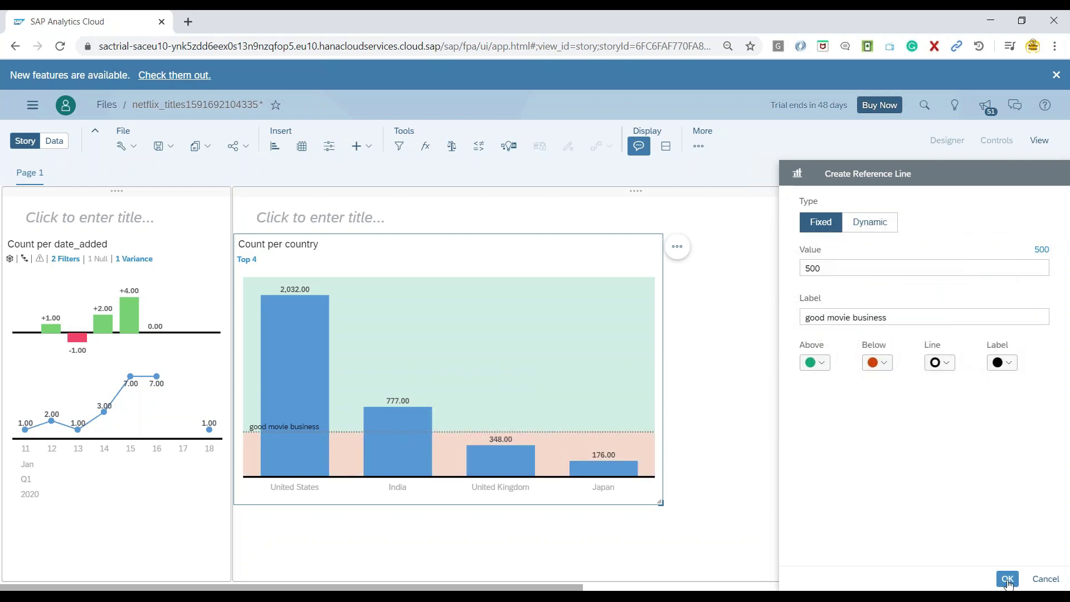
Step: Confirm the reference line and switch the chart to the Top 6 countries
click(1008, 579)
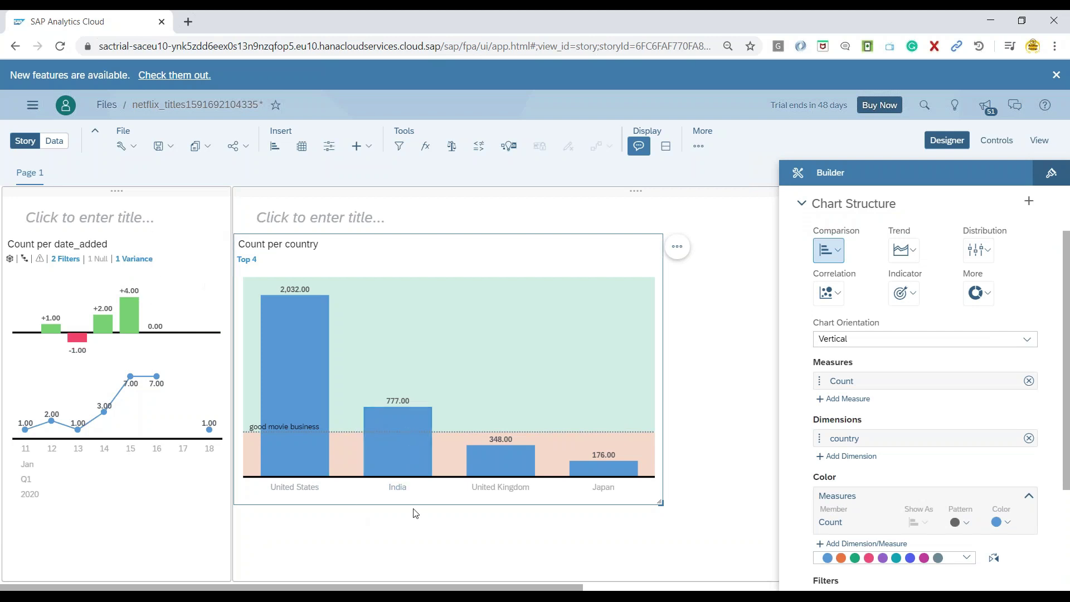
click(248, 259)
click(298, 312)
drag(286, 311, 430, 337)
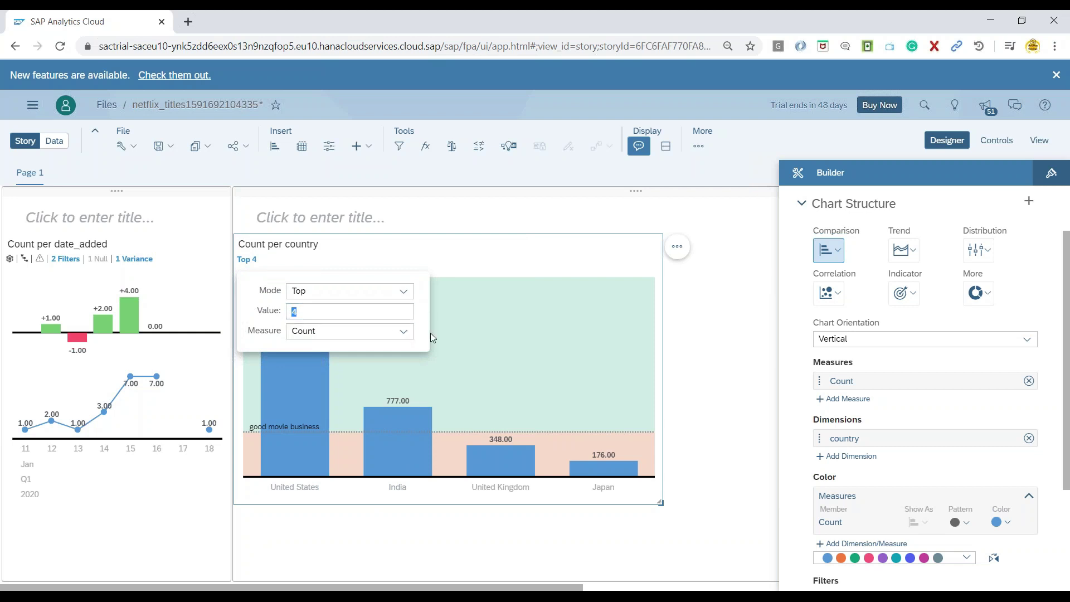
text(6)
key(Return)
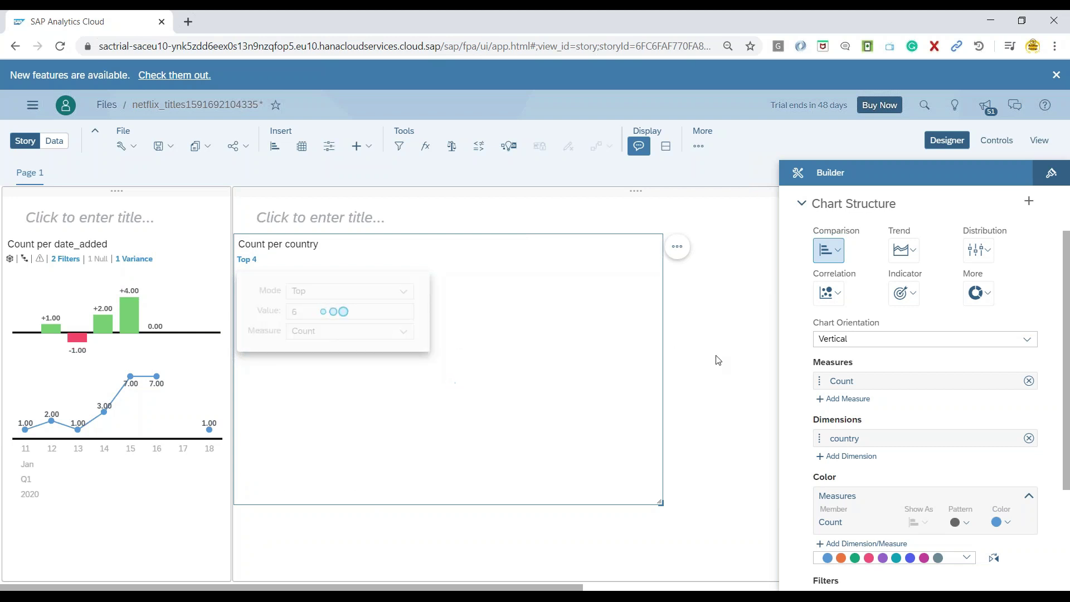
click(716, 360)
Step: Set Top N back to 4, showing United States, India, United Kingdom and Japan
mouse_move(282, 430)
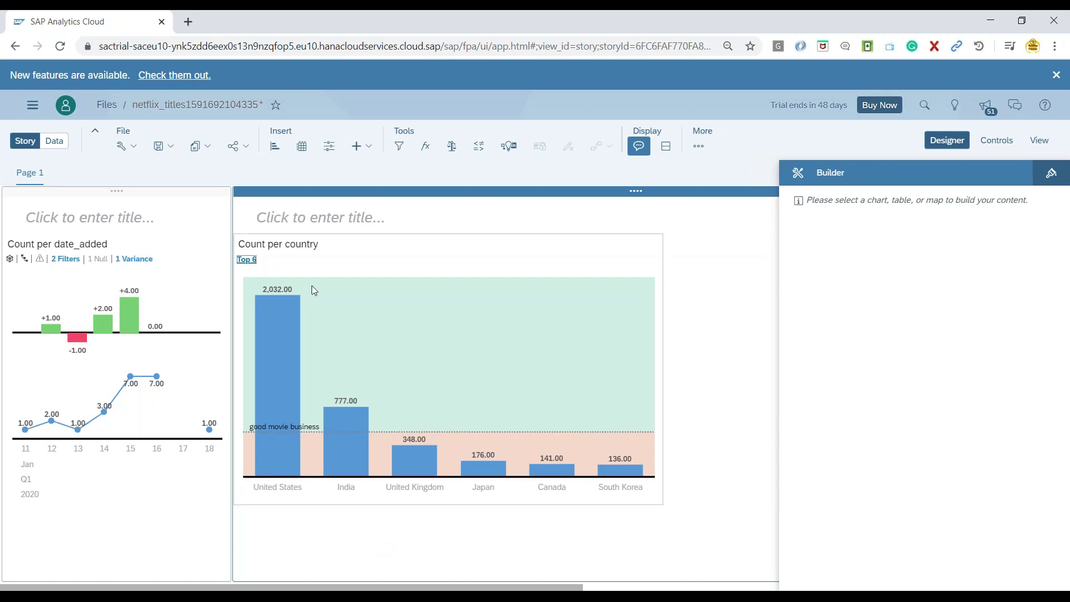
click(248, 260)
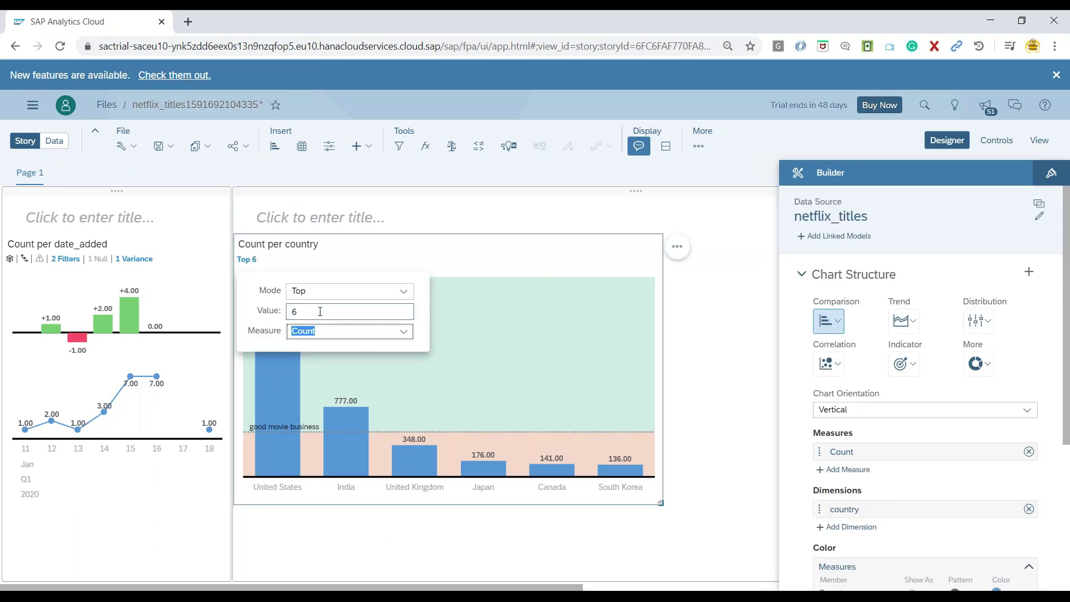
text(4)
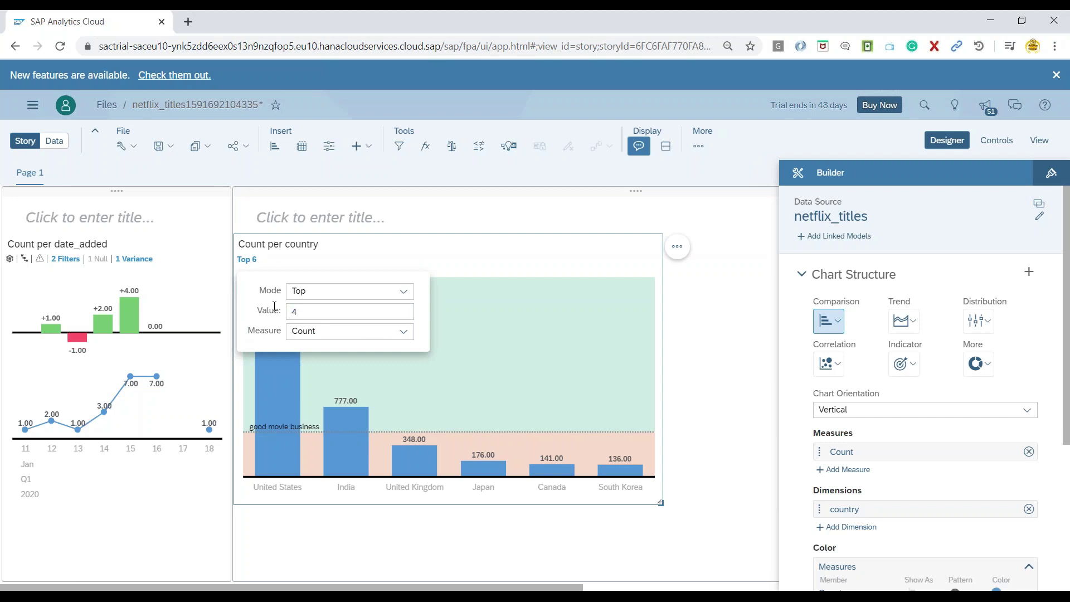
key(Return)
click(704, 442)
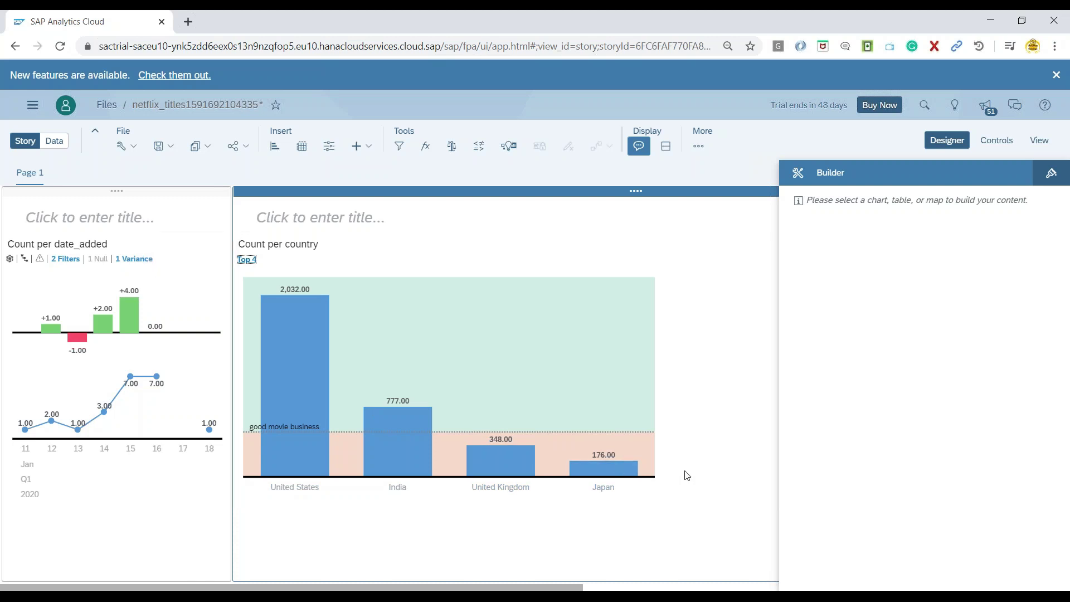
Step: In Calculator, sum 2032 + 777 + 348 + 176 to 3333 and divide by 4, giving 833.25
key(XF86Calculator)
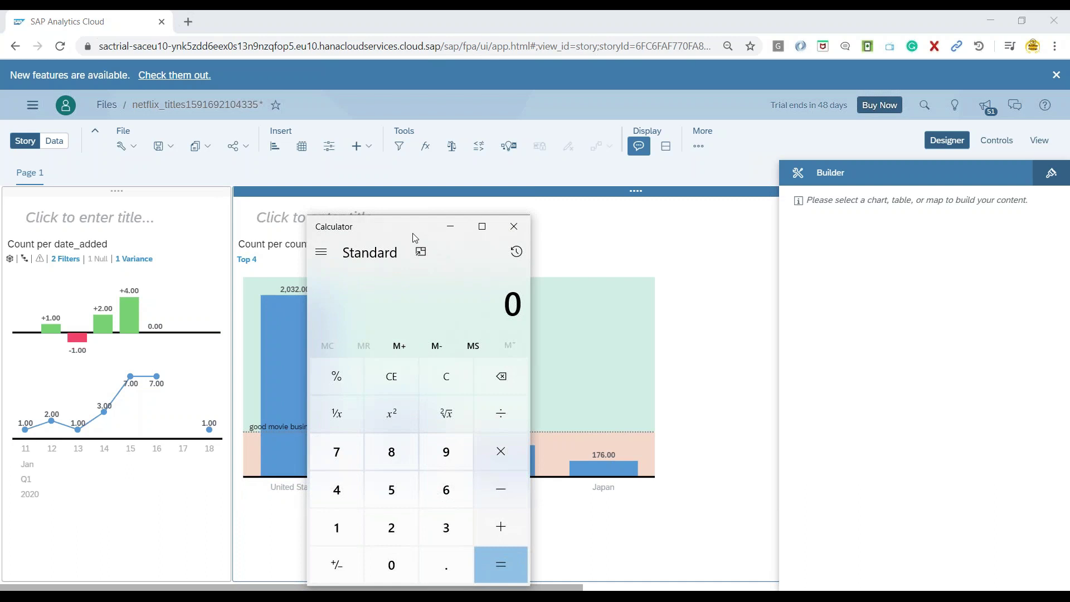
drag(413, 238, 766, 211)
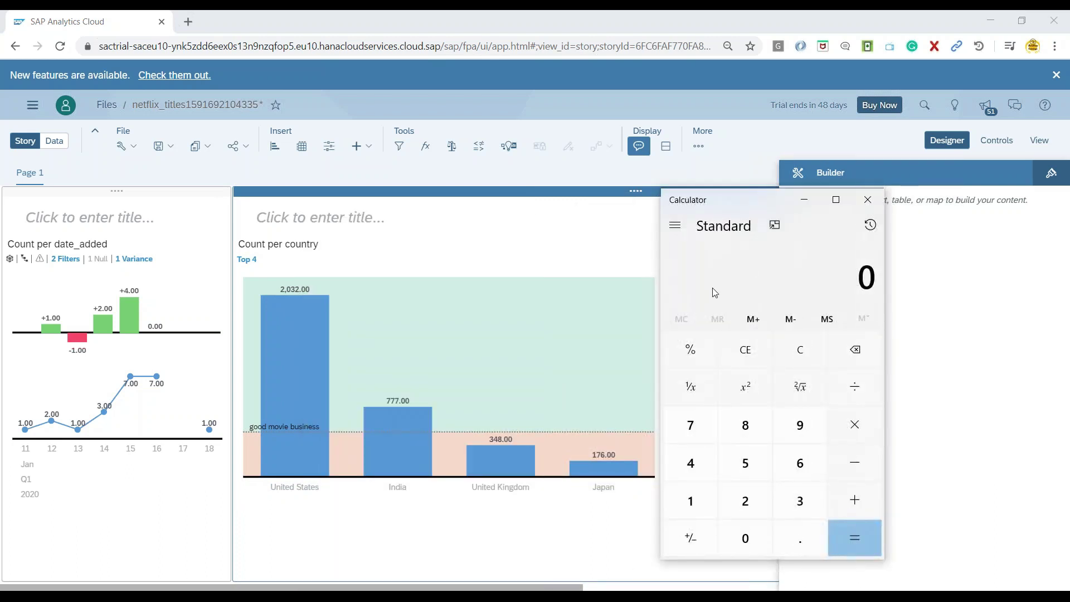
text(2)
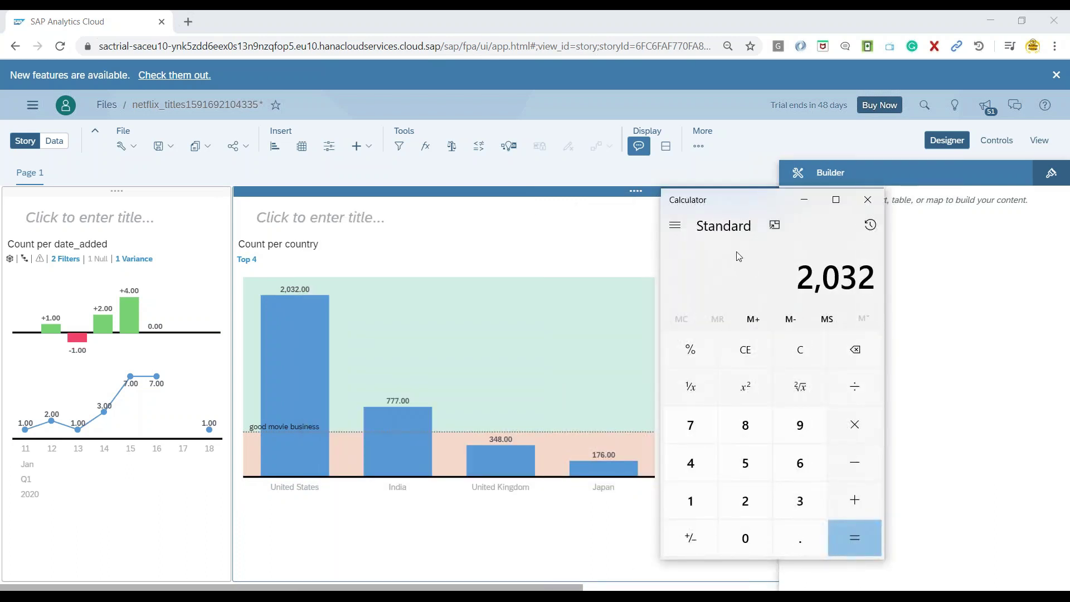
text(032 + 777 +)
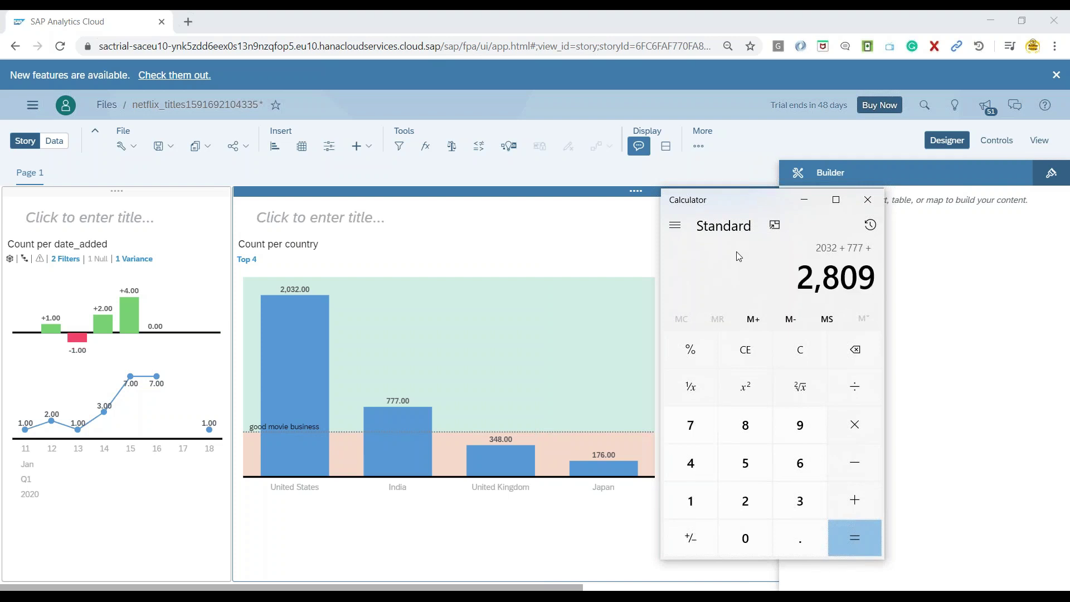
text( 348 + 176)
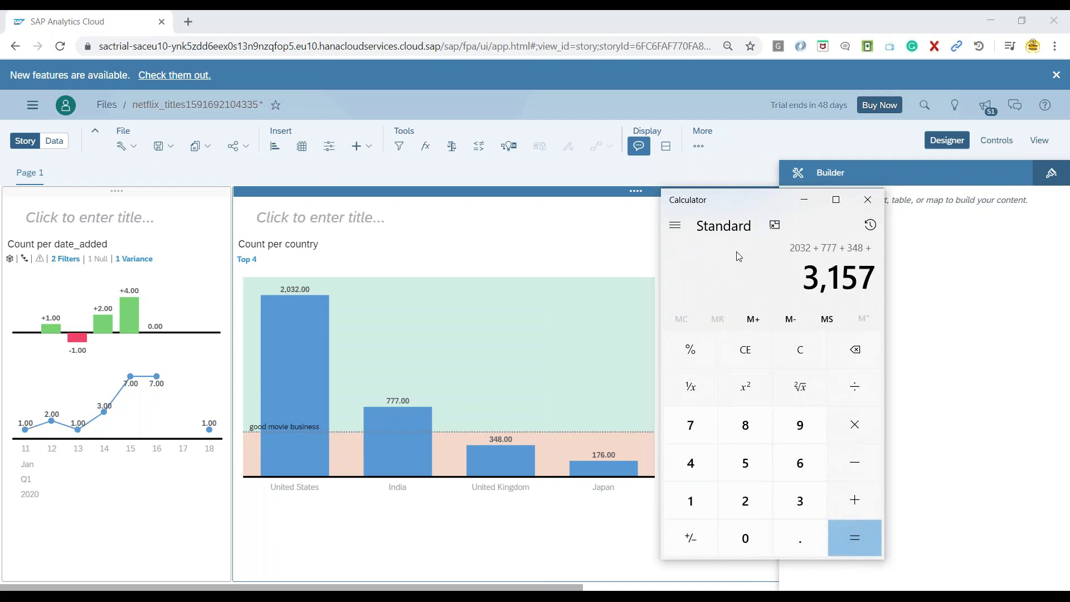
key(Return)
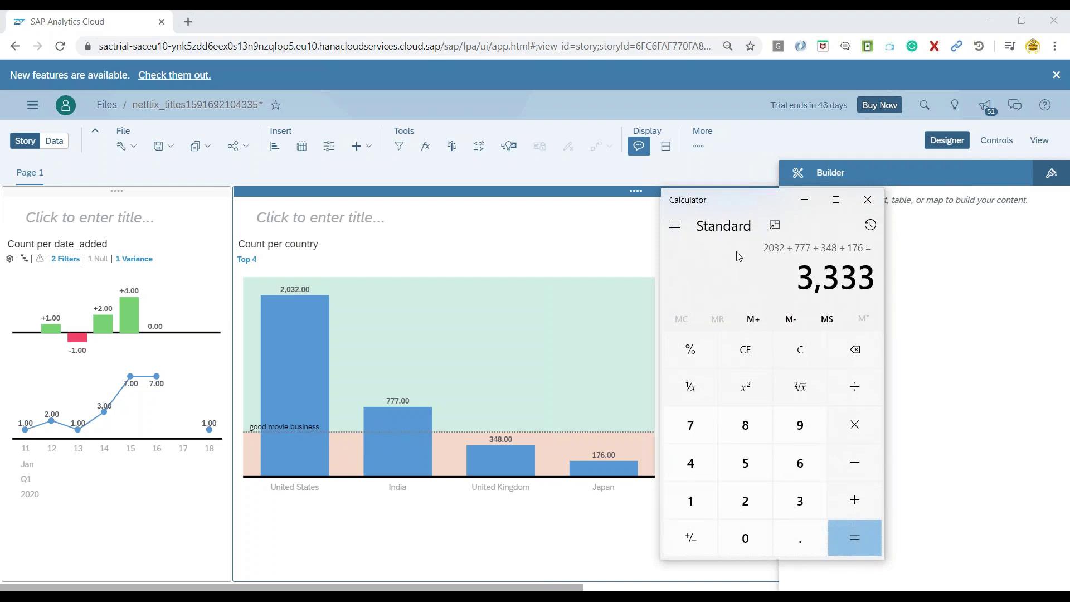
text(/4)
key(Return)
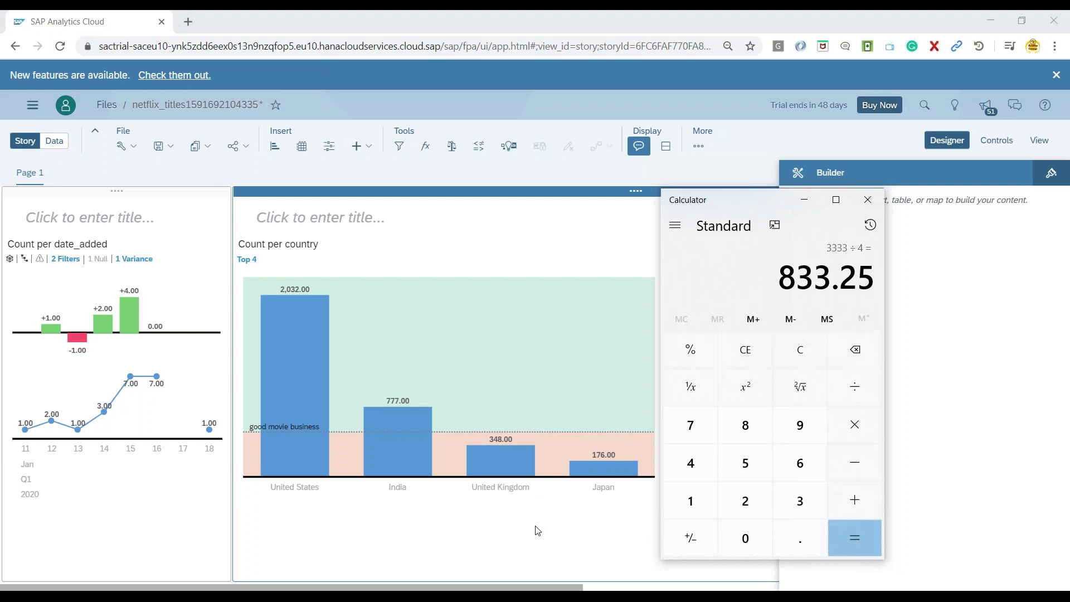
mouse_move(397, 445)
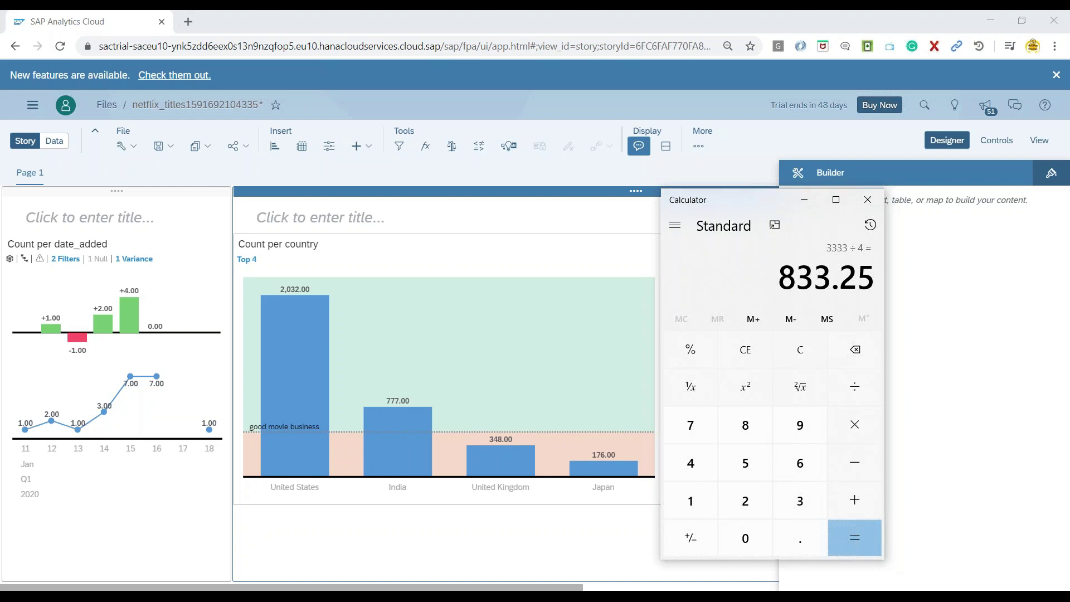
Step: Switch the chart's fixed 500 reference line to a dynamic line on Count's average
click(400, 546)
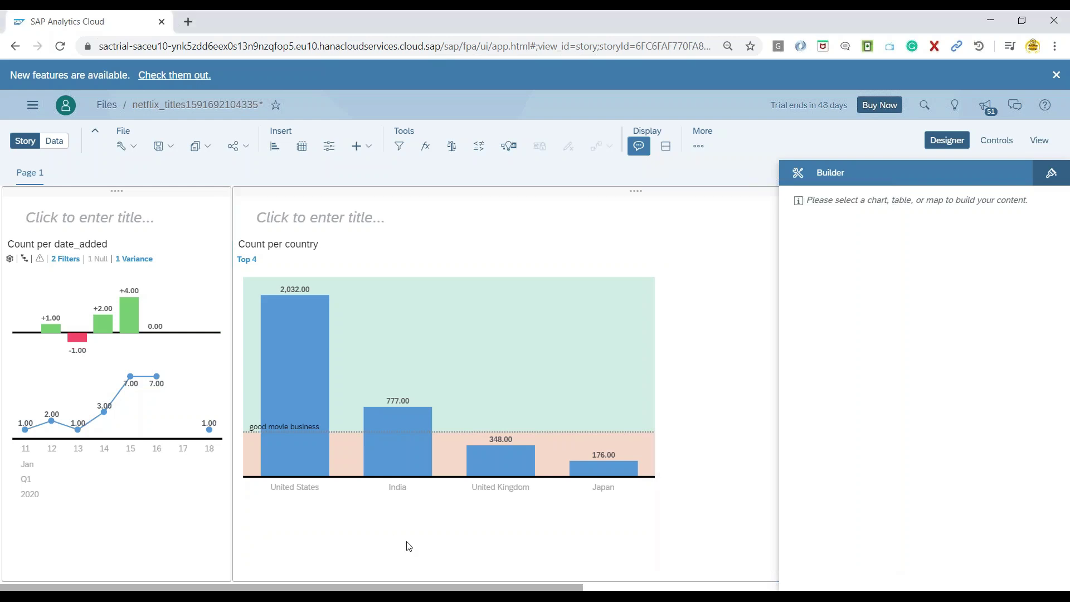
click(637, 281)
scroll(1038, 381, down, 1)
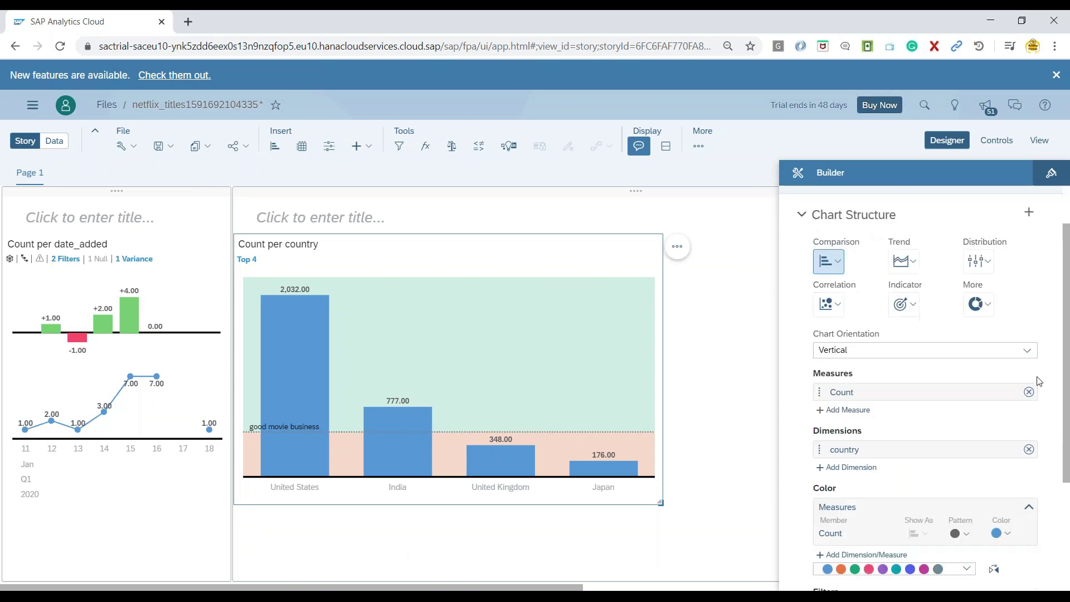
scroll(1038, 381, down, 3)
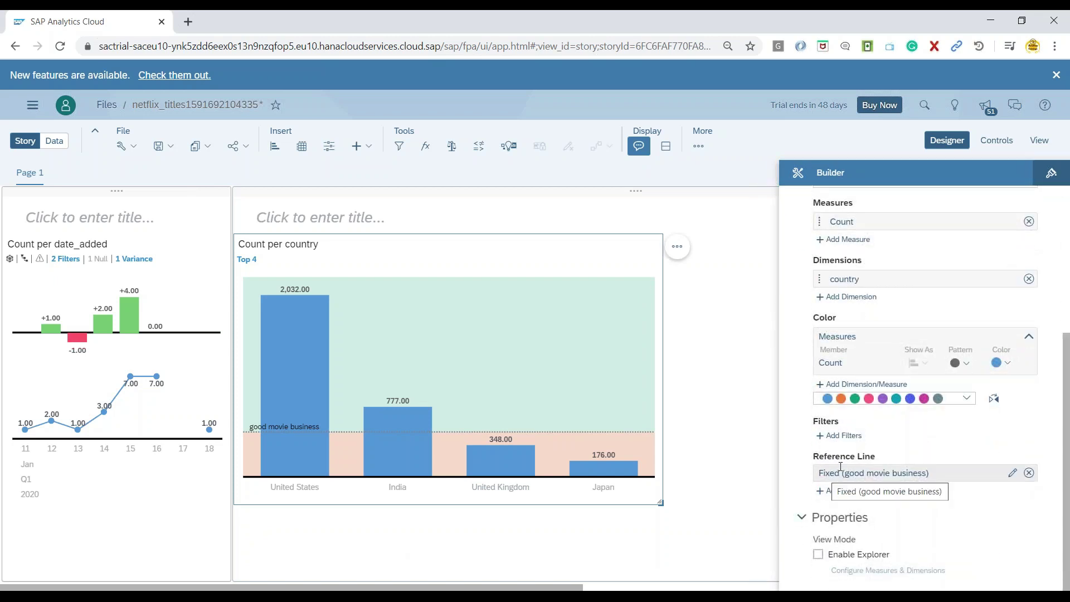
click(1015, 478)
click(869, 226)
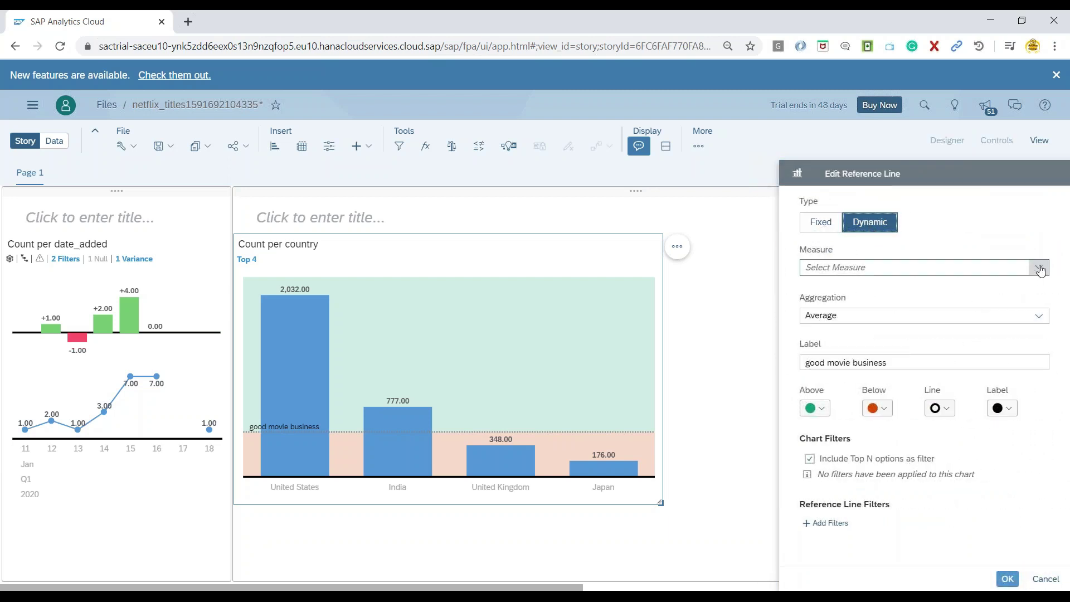
click(1039, 269)
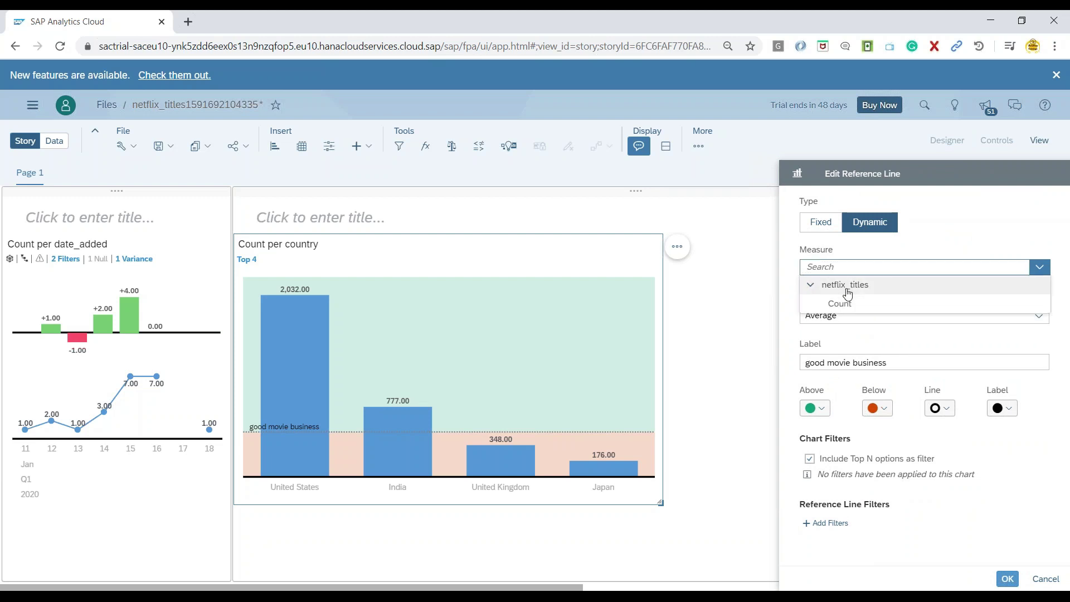
click(839, 304)
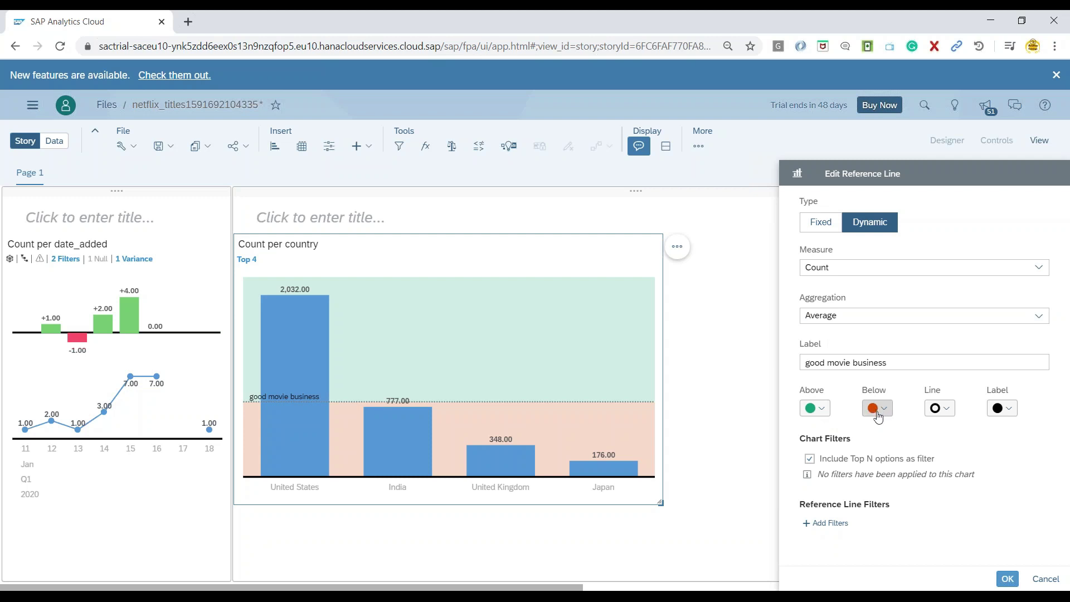
Step: Colour the dotted reference line blue-violet and its 'good movie business' label red
click(1005, 412)
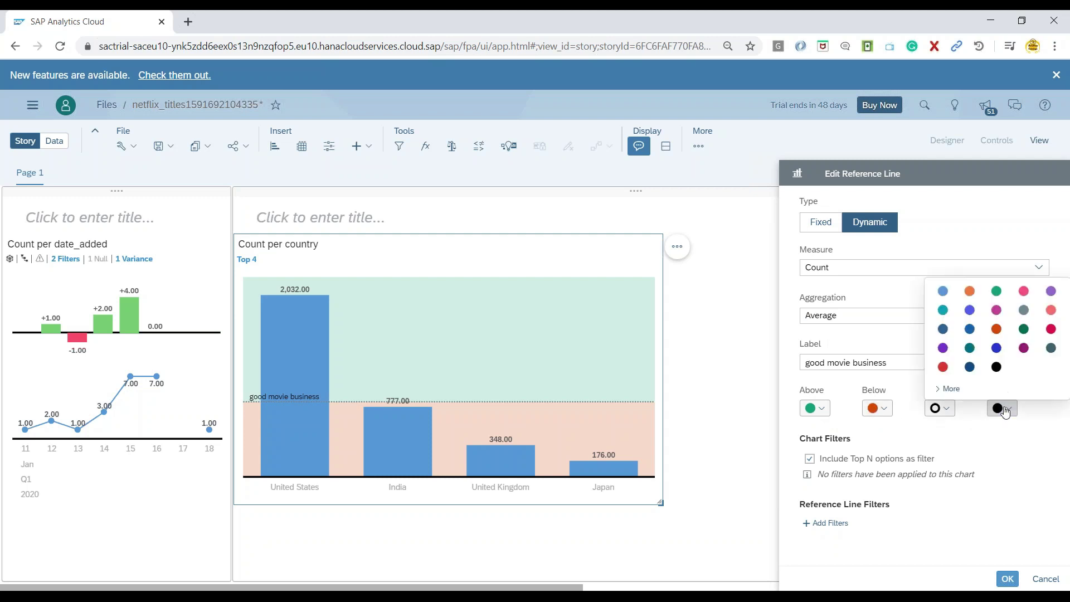
click(969, 310)
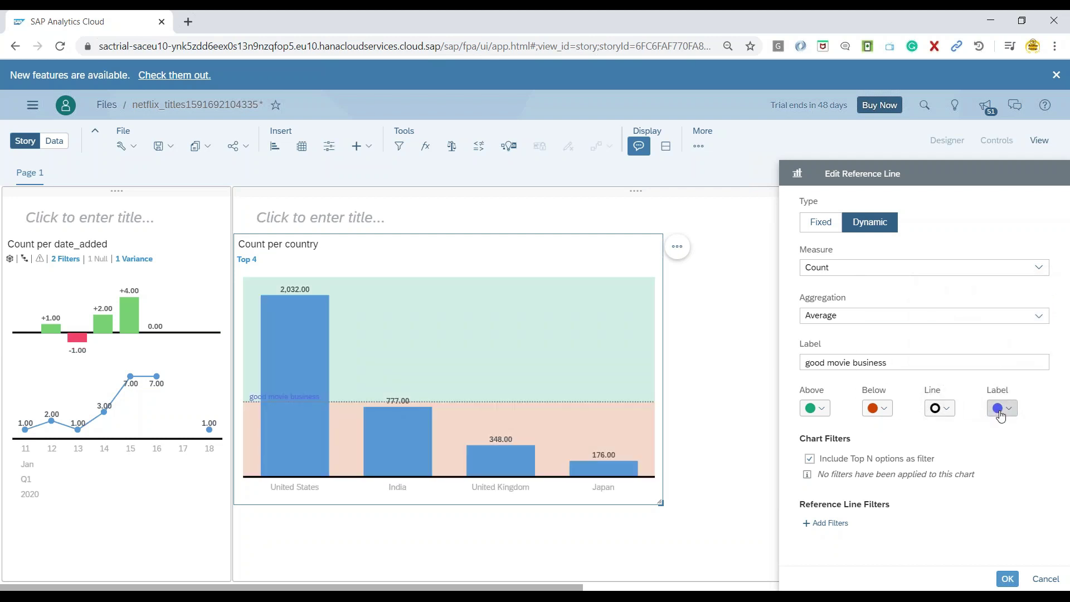
click(949, 411)
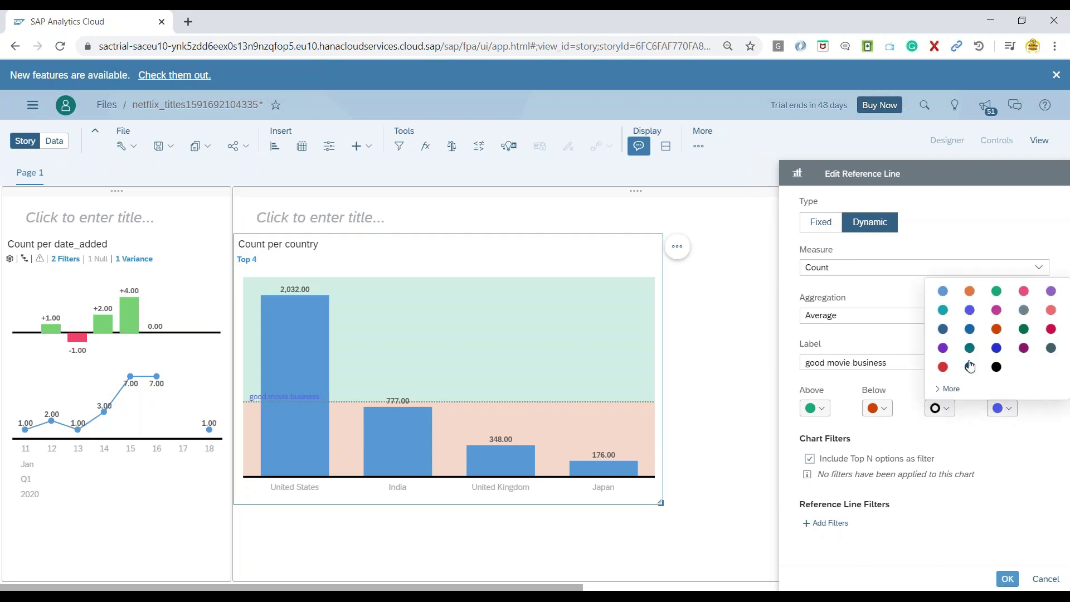
click(970, 311)
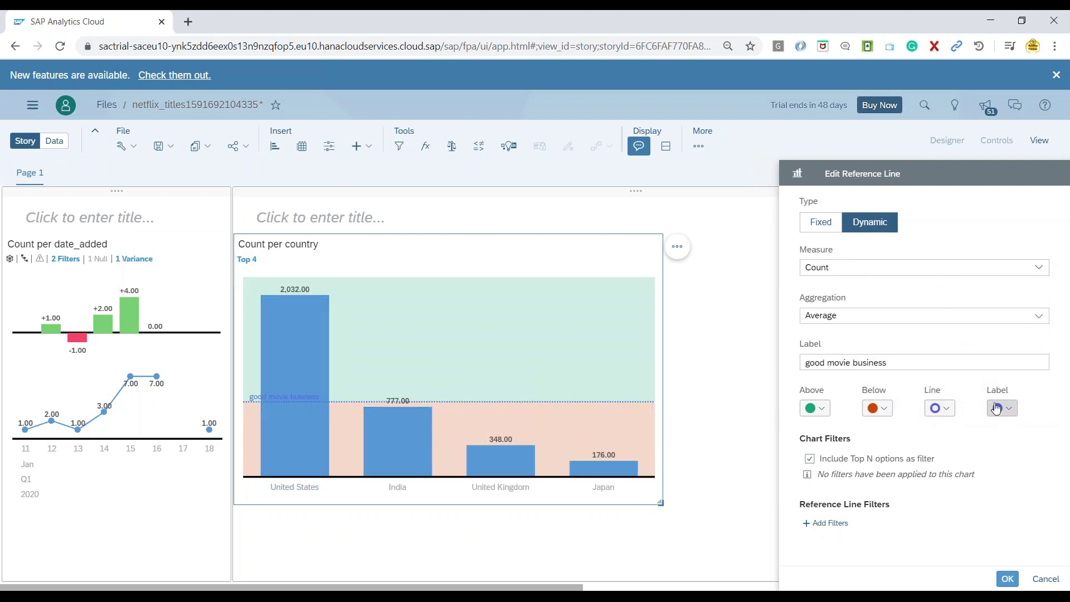
click(1000, 408)
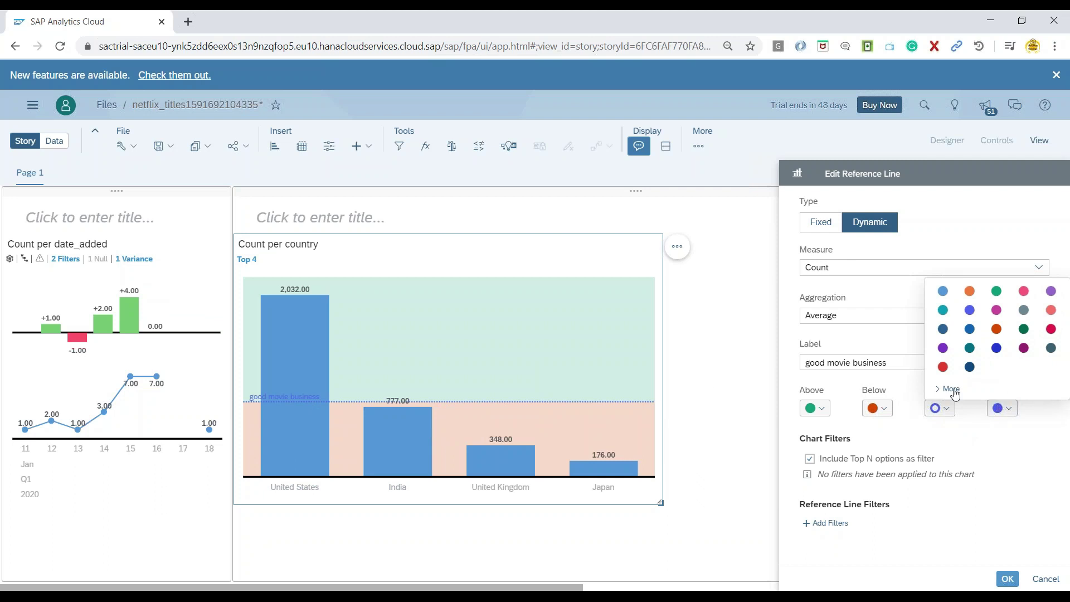
click(943, 367)
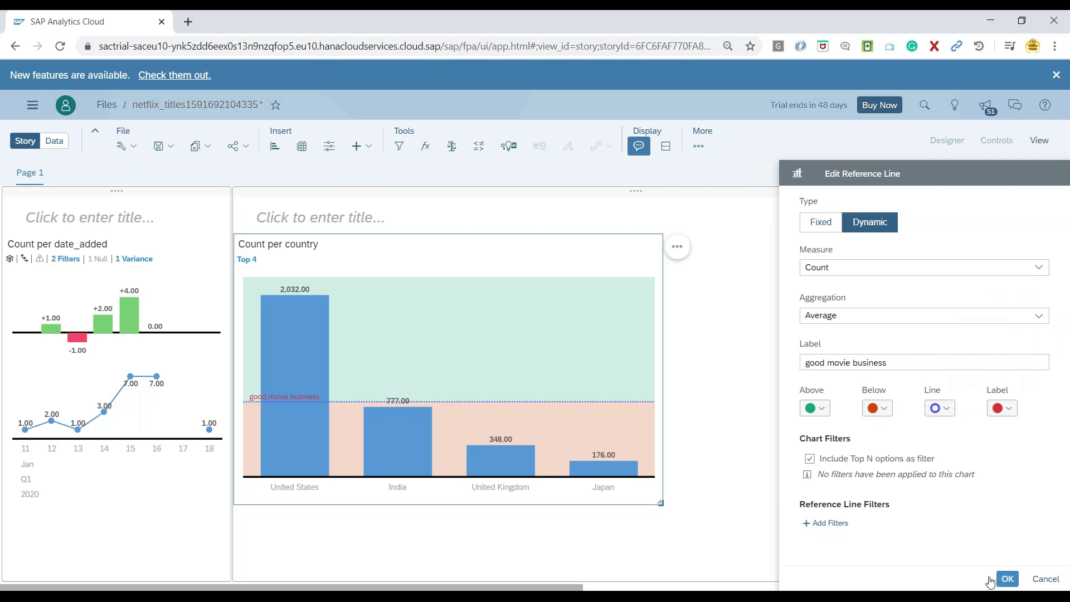
Step: Check the average line against Calculator's 833.25 and apply the reference line edits
mouse_move(445, 402)
click(713, 588)
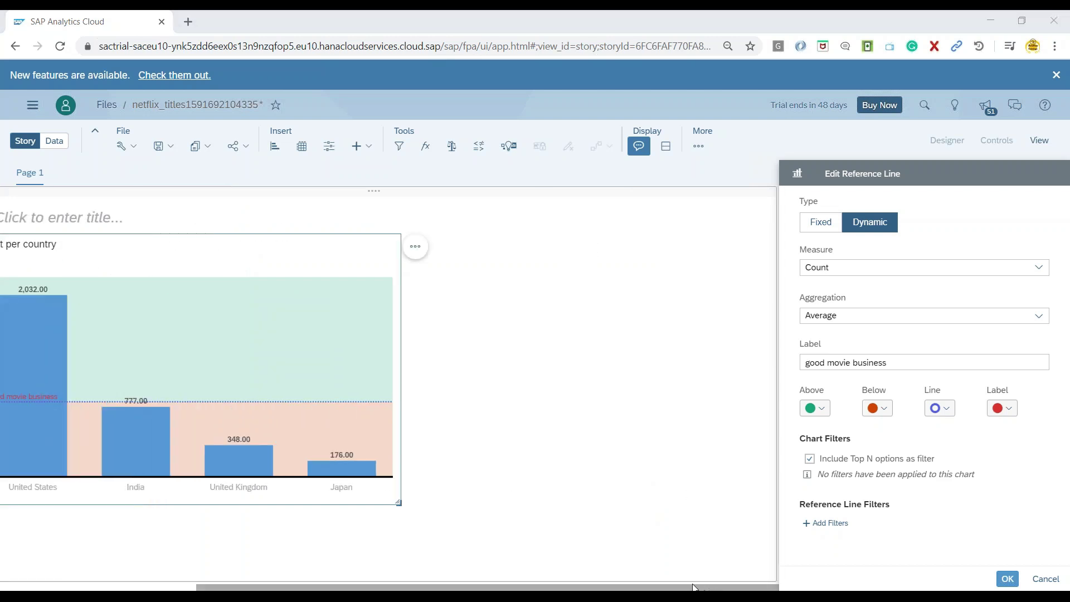
drag(693, 588, 500, 588)
key(alt+Tab)
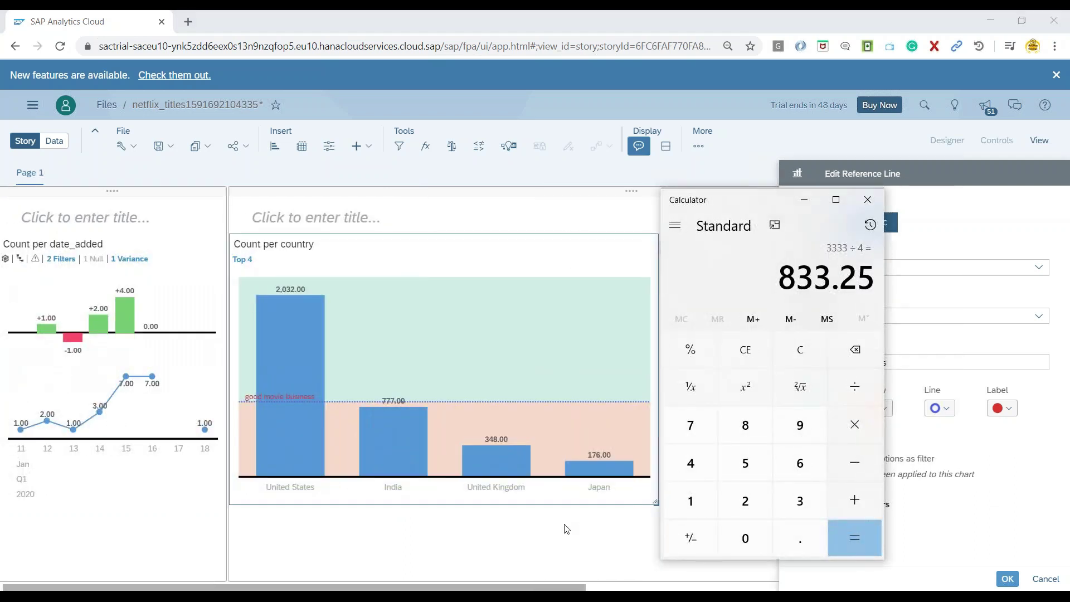
click(566, 546)
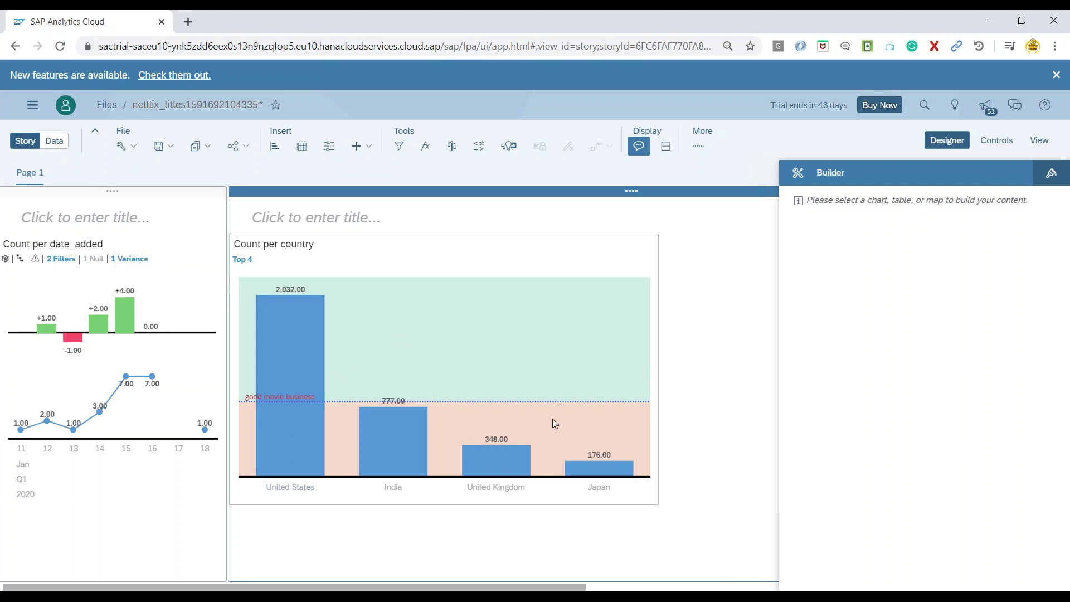
mouse_move(242, 265)
mouse_move(291, 396)
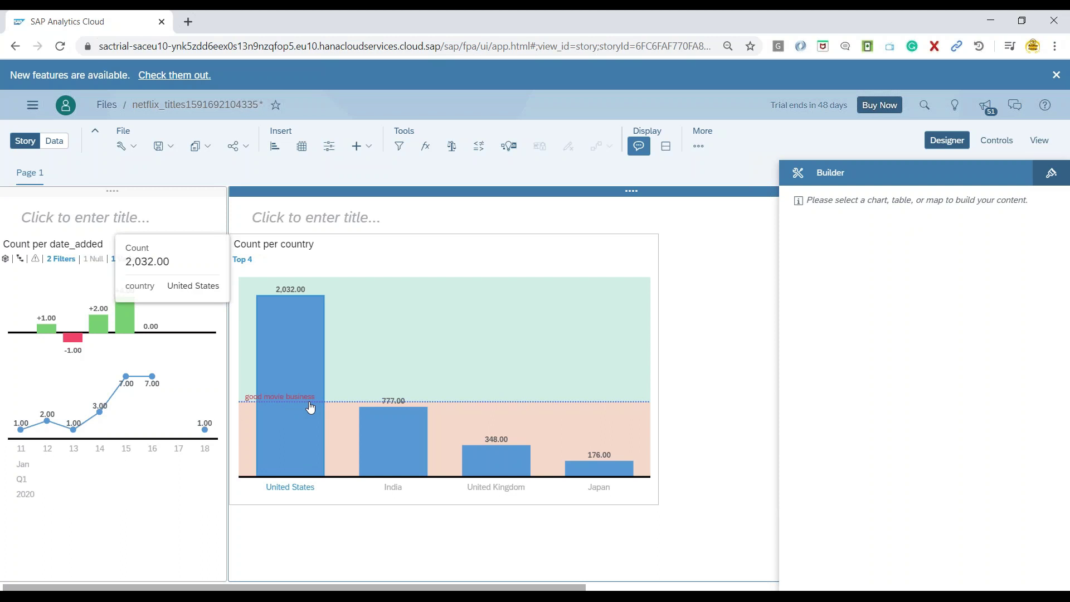
Step: Change Top N from 4 to 5, adding Canada and moving the average line to 694.80
click(248, 265)
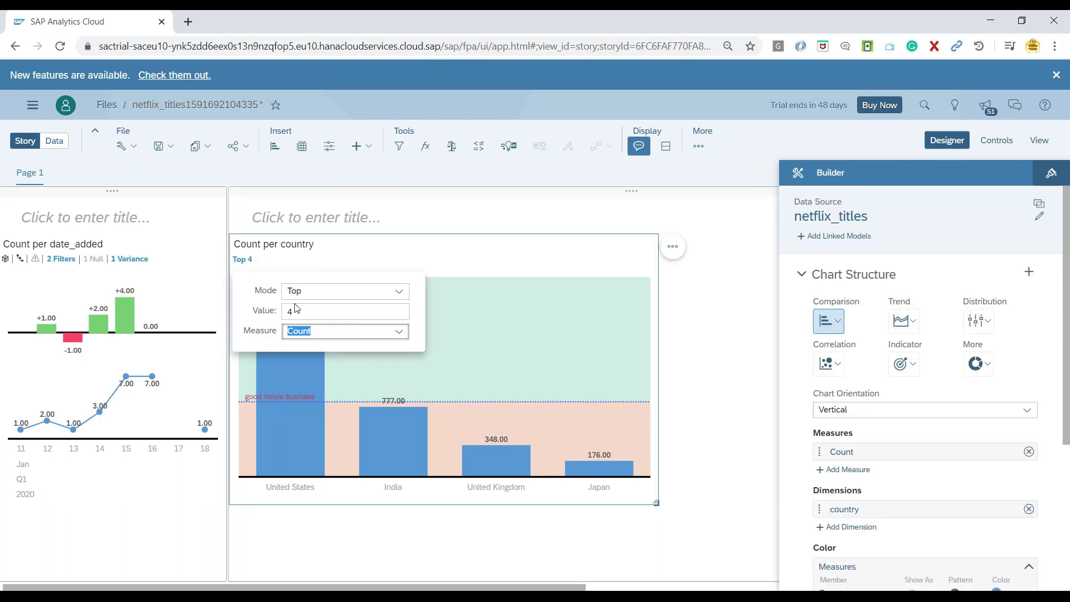
double_click(295, 310)
text(5)
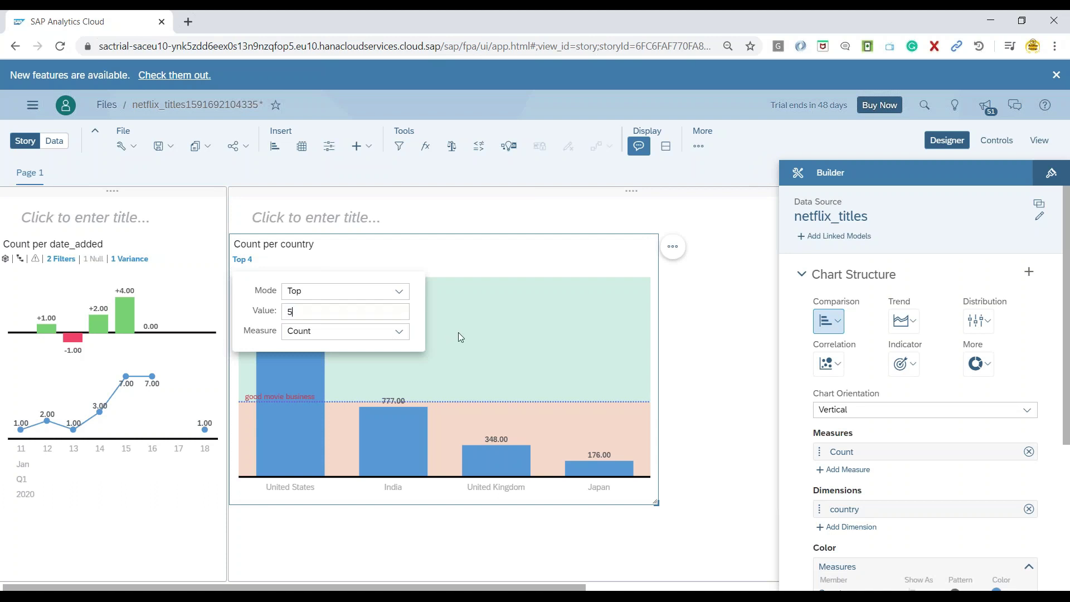
key(Return)
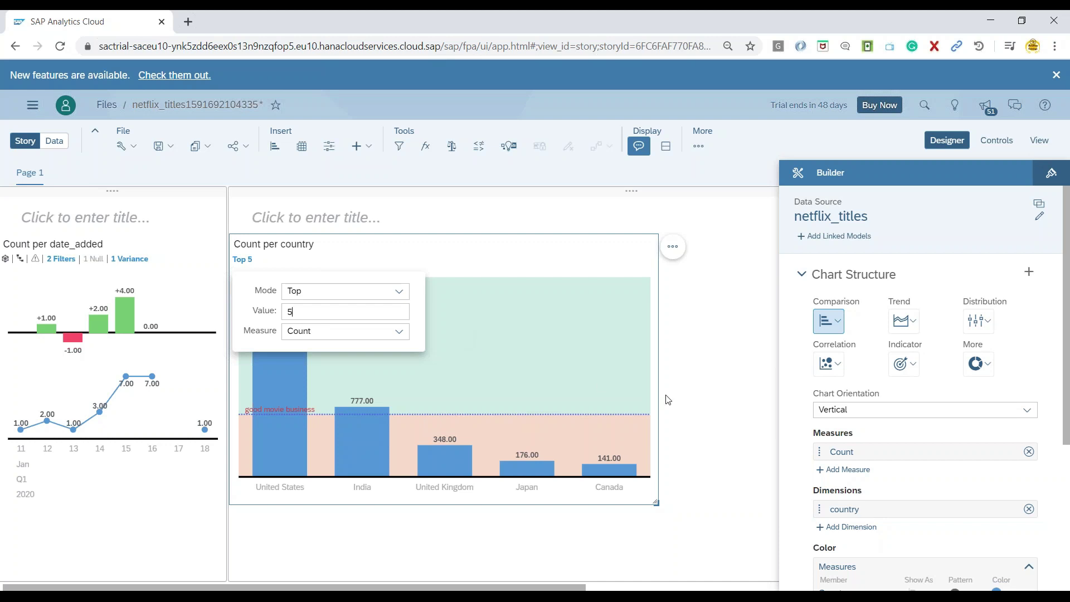
click(700, 397)
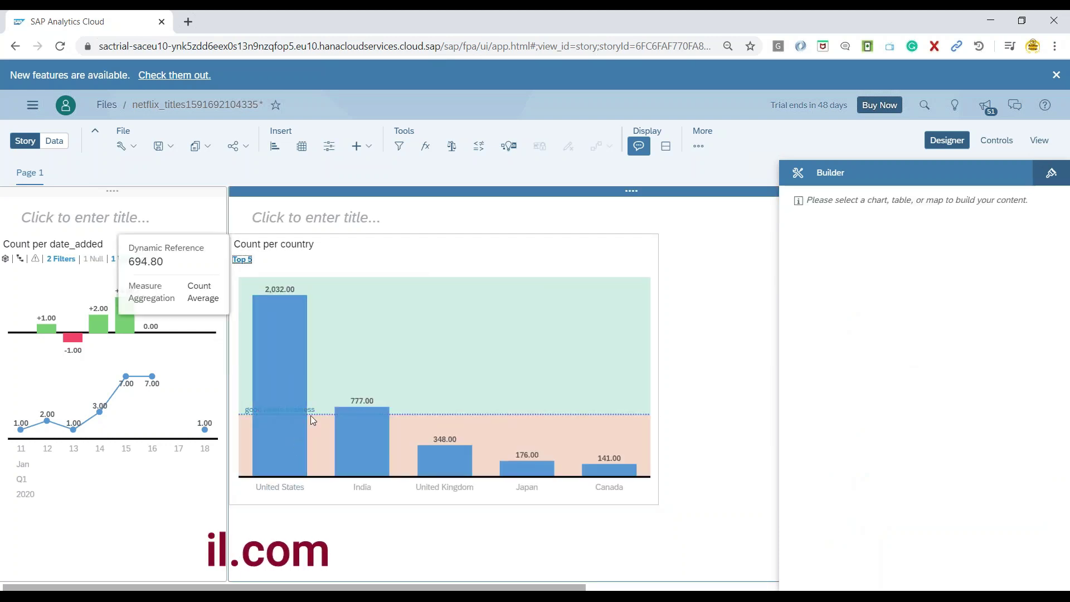